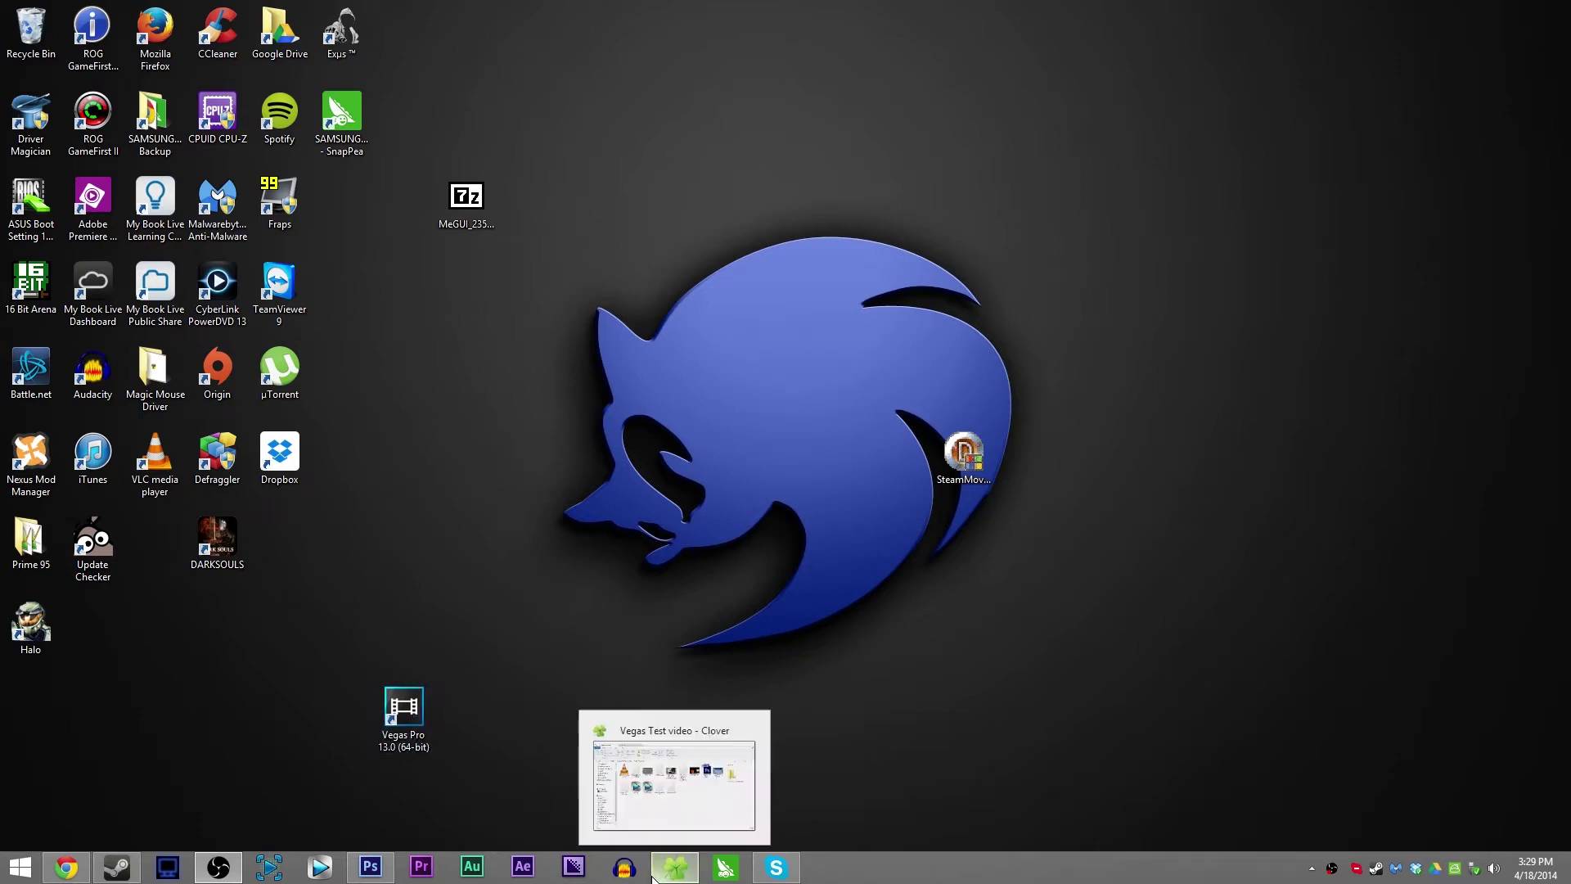
Open test.veg from the Vegas Test video folder and accept the licence agreement.
left_click(674, 769)
left_click(678, 463)
double_click(678, 462)
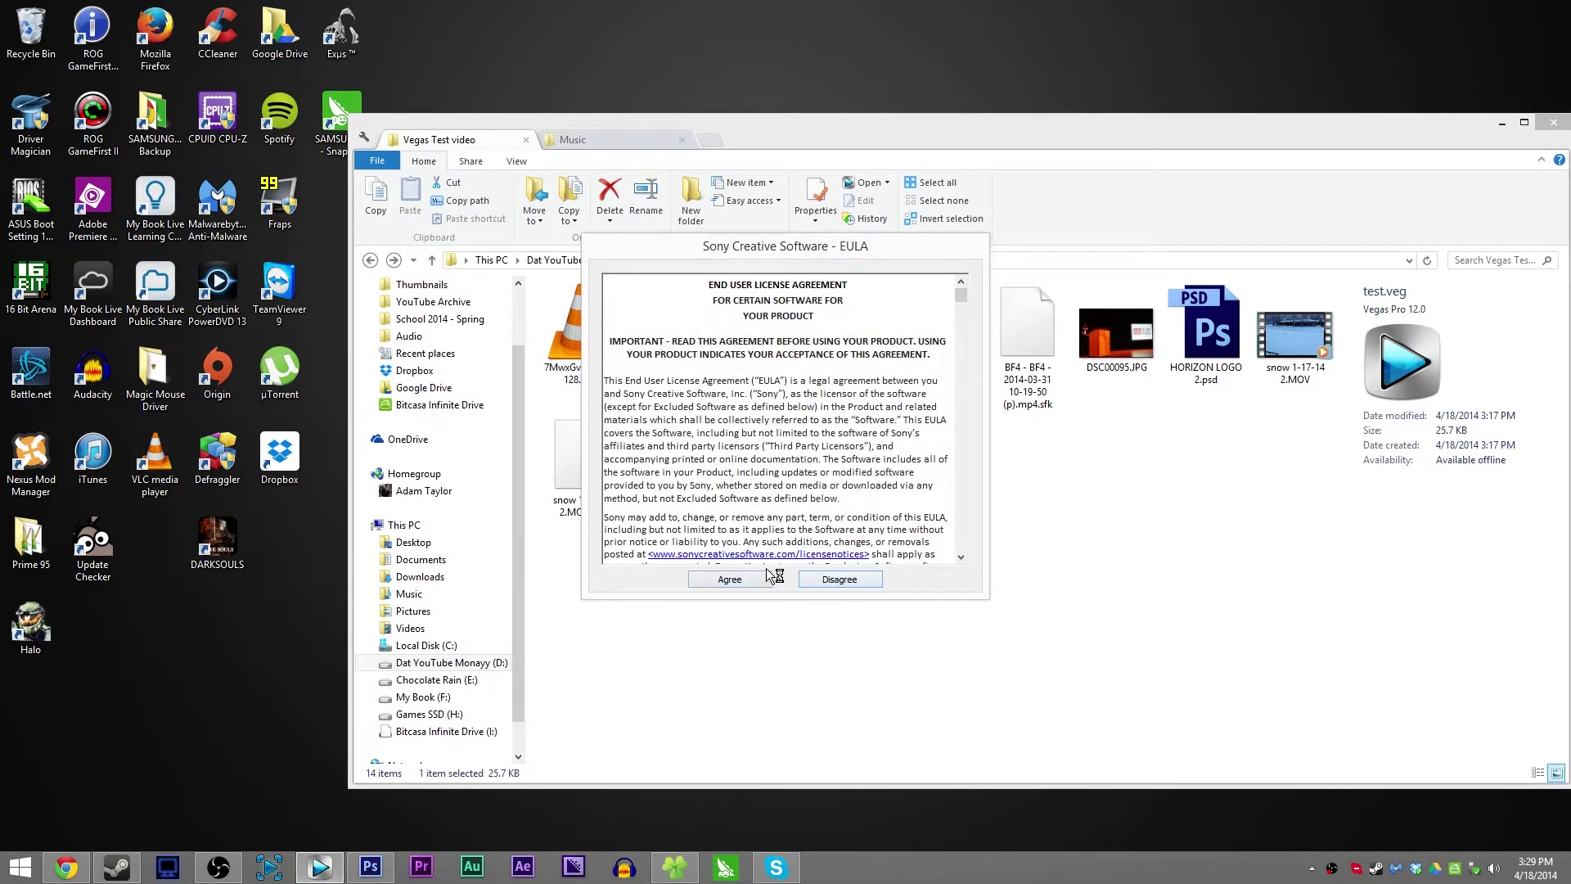
left_click(725, 584)
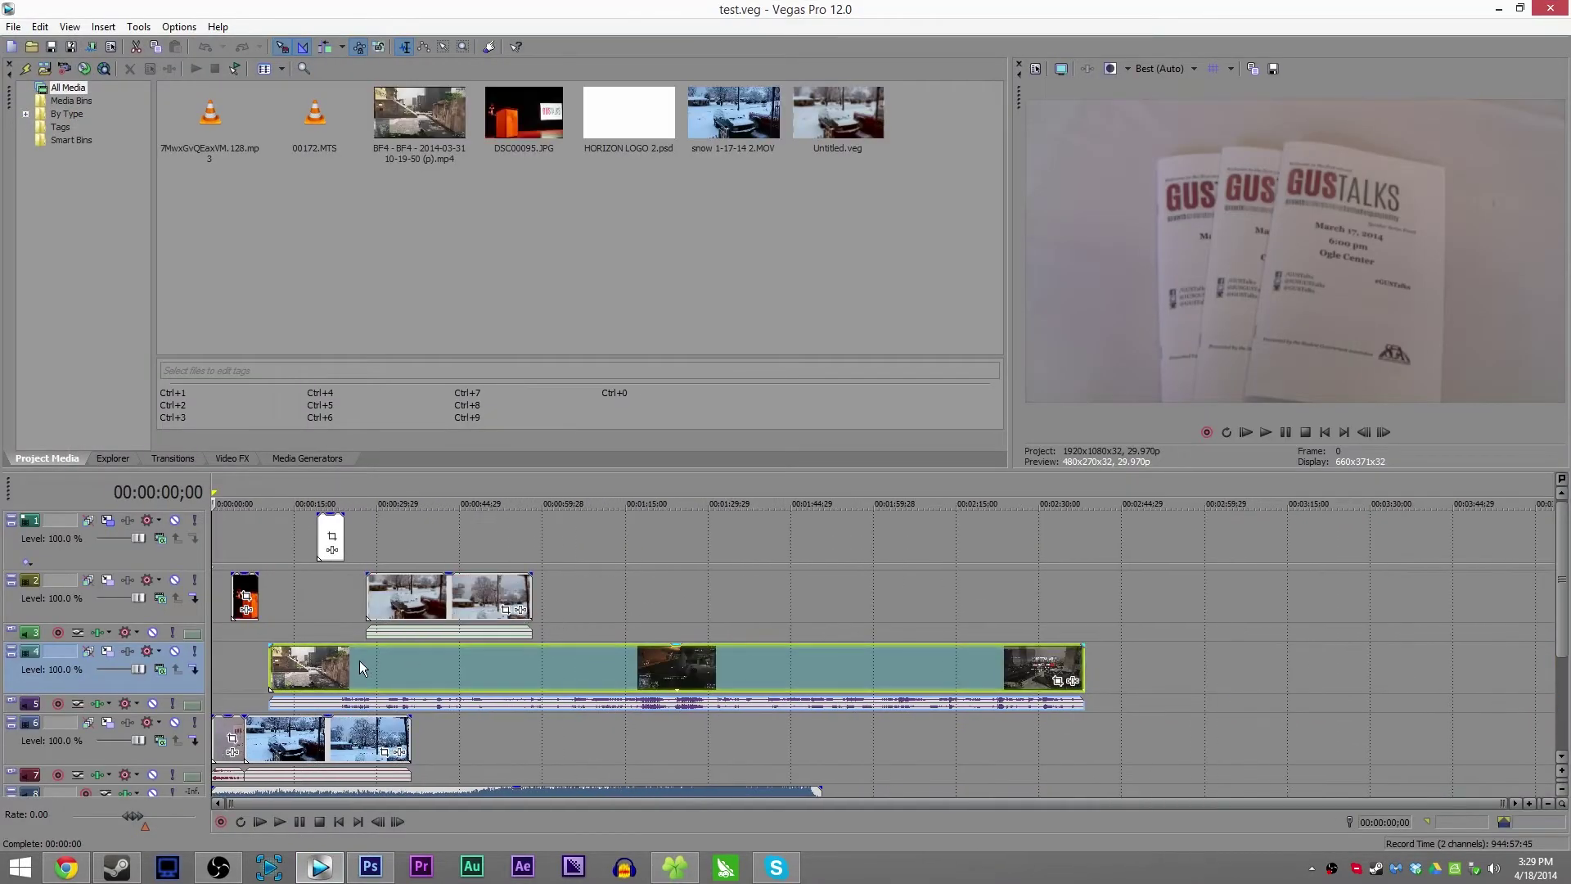
Preview the clips on tracks 1, 2 and 4, then launch Vegas Pro 13 from its shortcut.
left_click(585, 674)
left_click(446, 596)
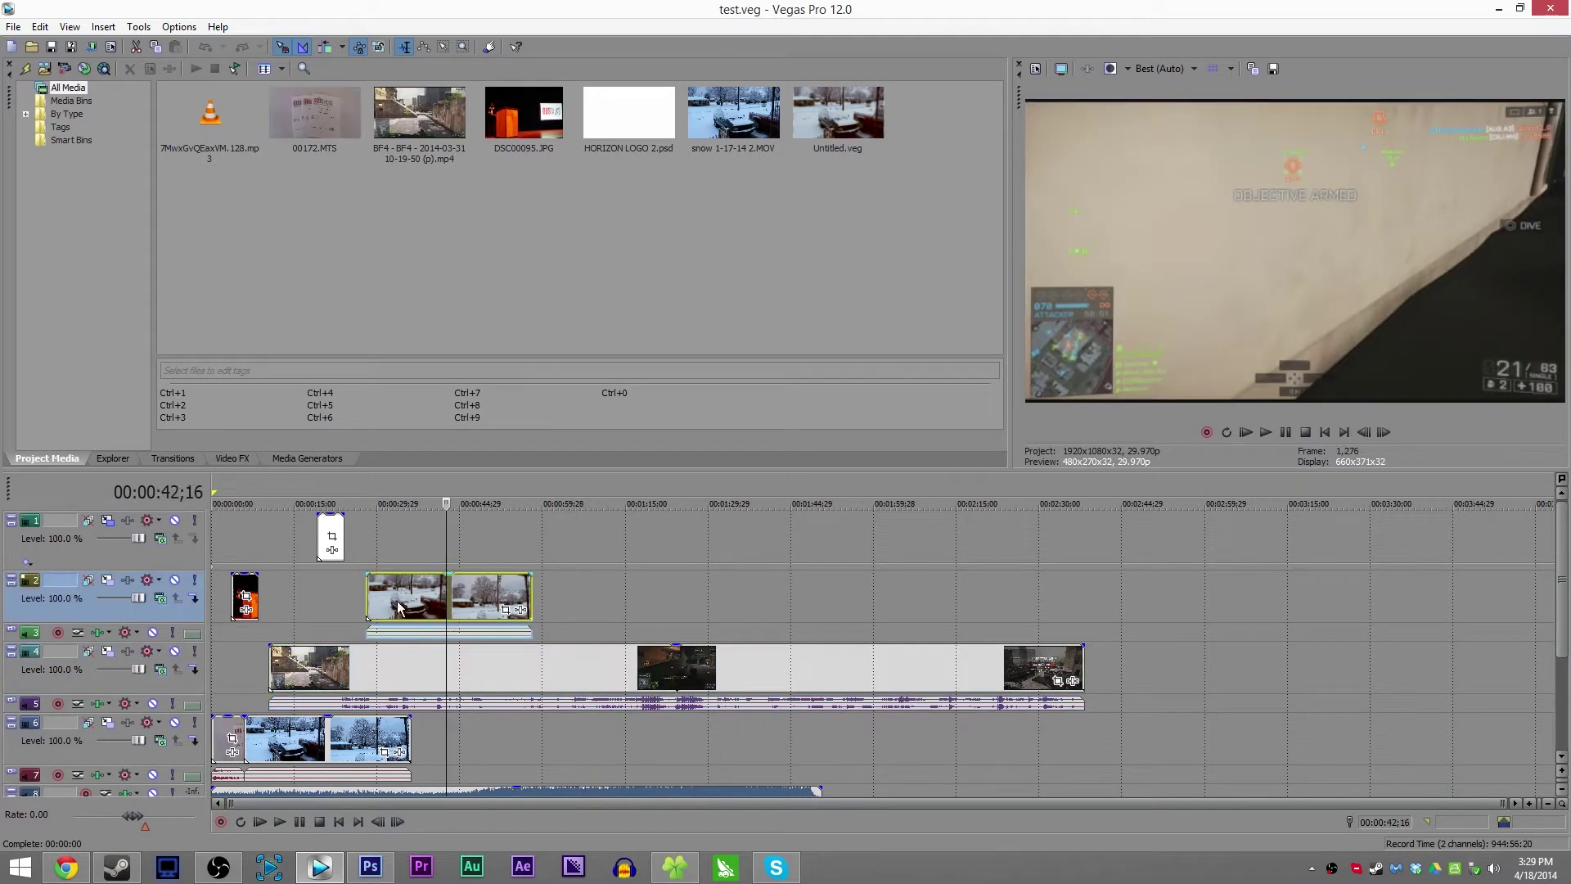
left_click(332, 533)
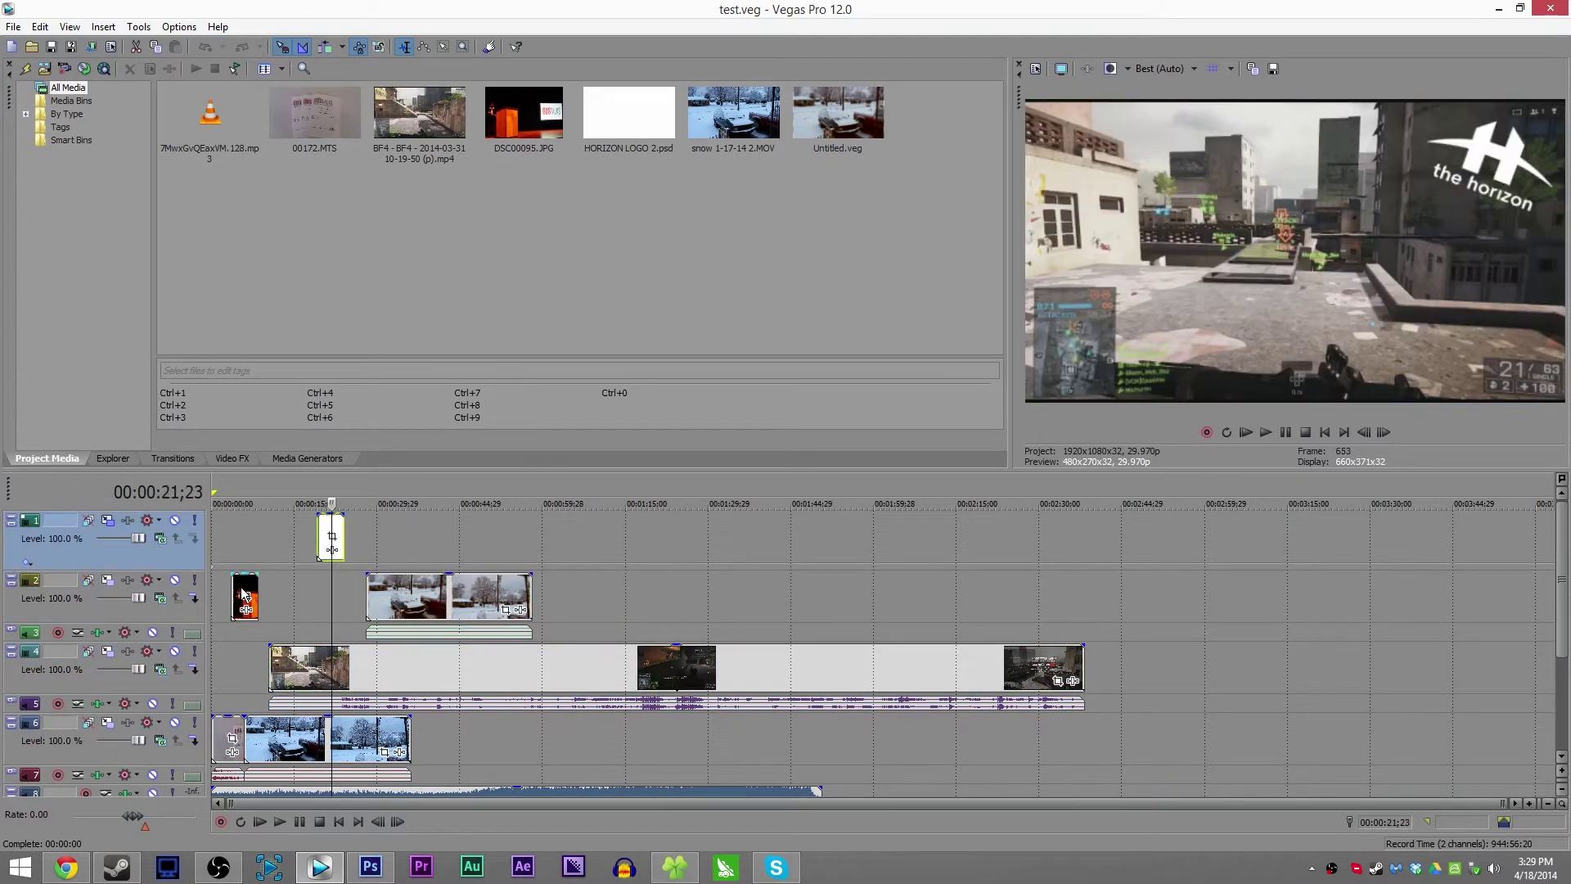
left_click(244, 596)
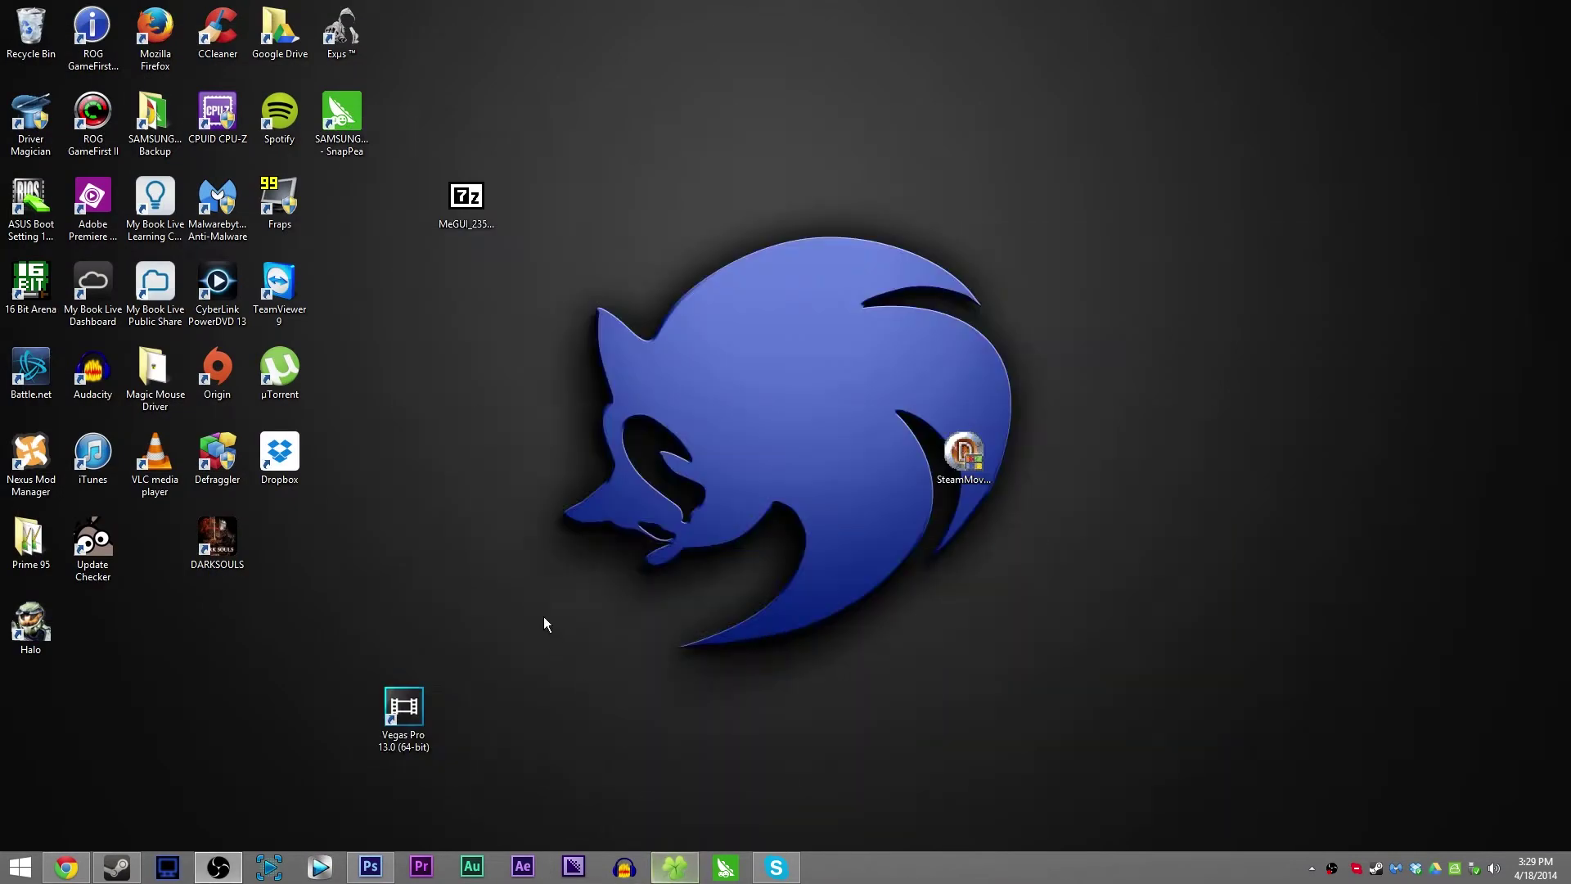
double_click(409, 700)
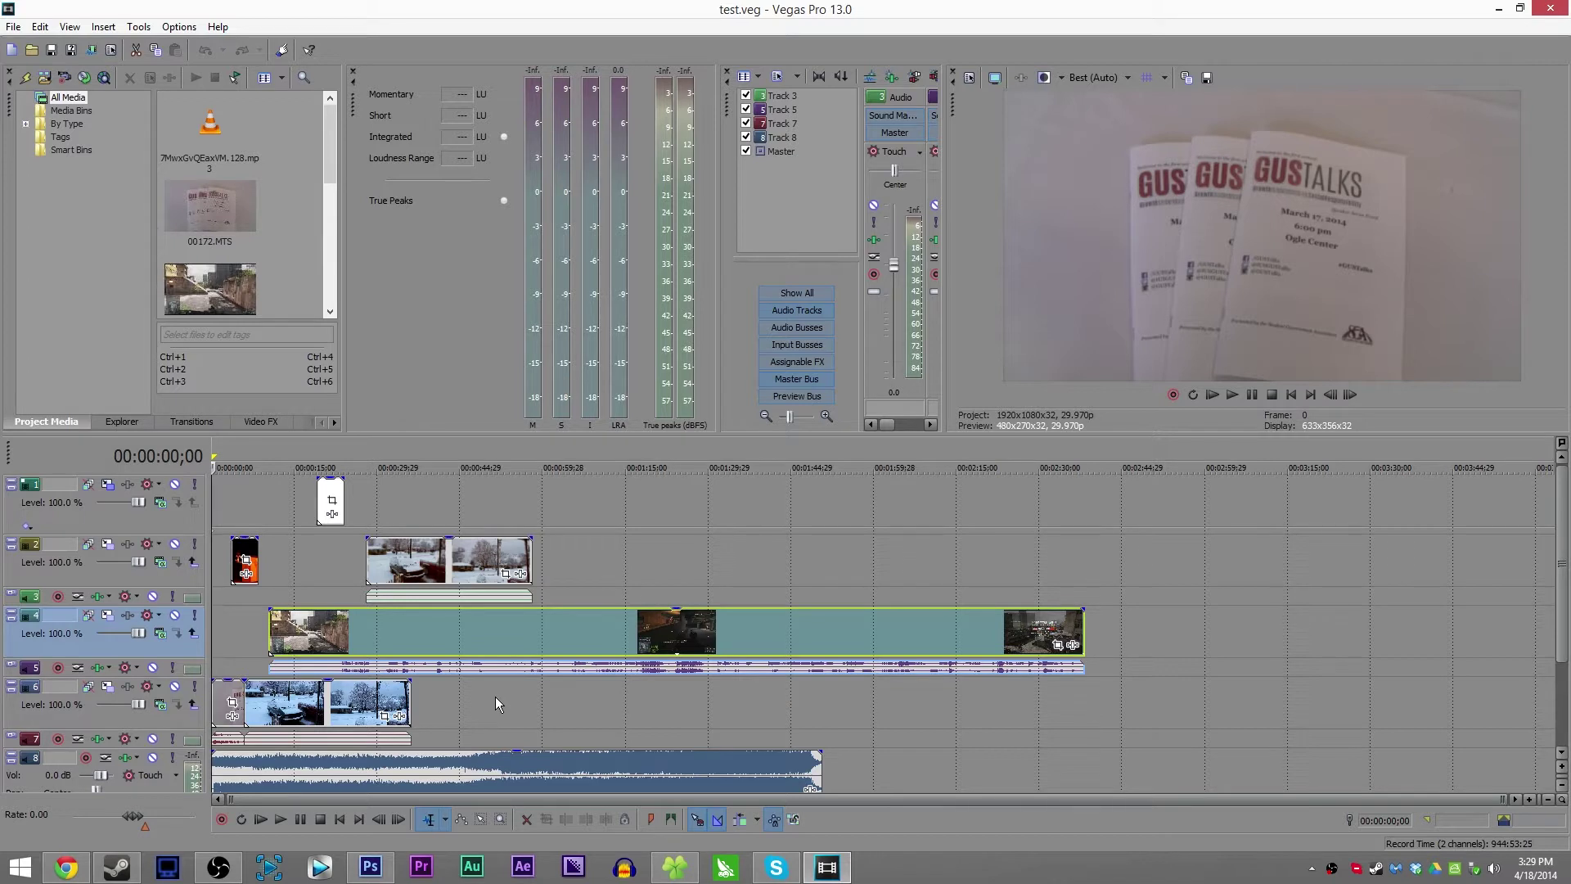
Start a Vegas Project Archive export and browse to the D:\Vegas Test video folder.
left_click(13, 26)
mouse_move(44, 214)
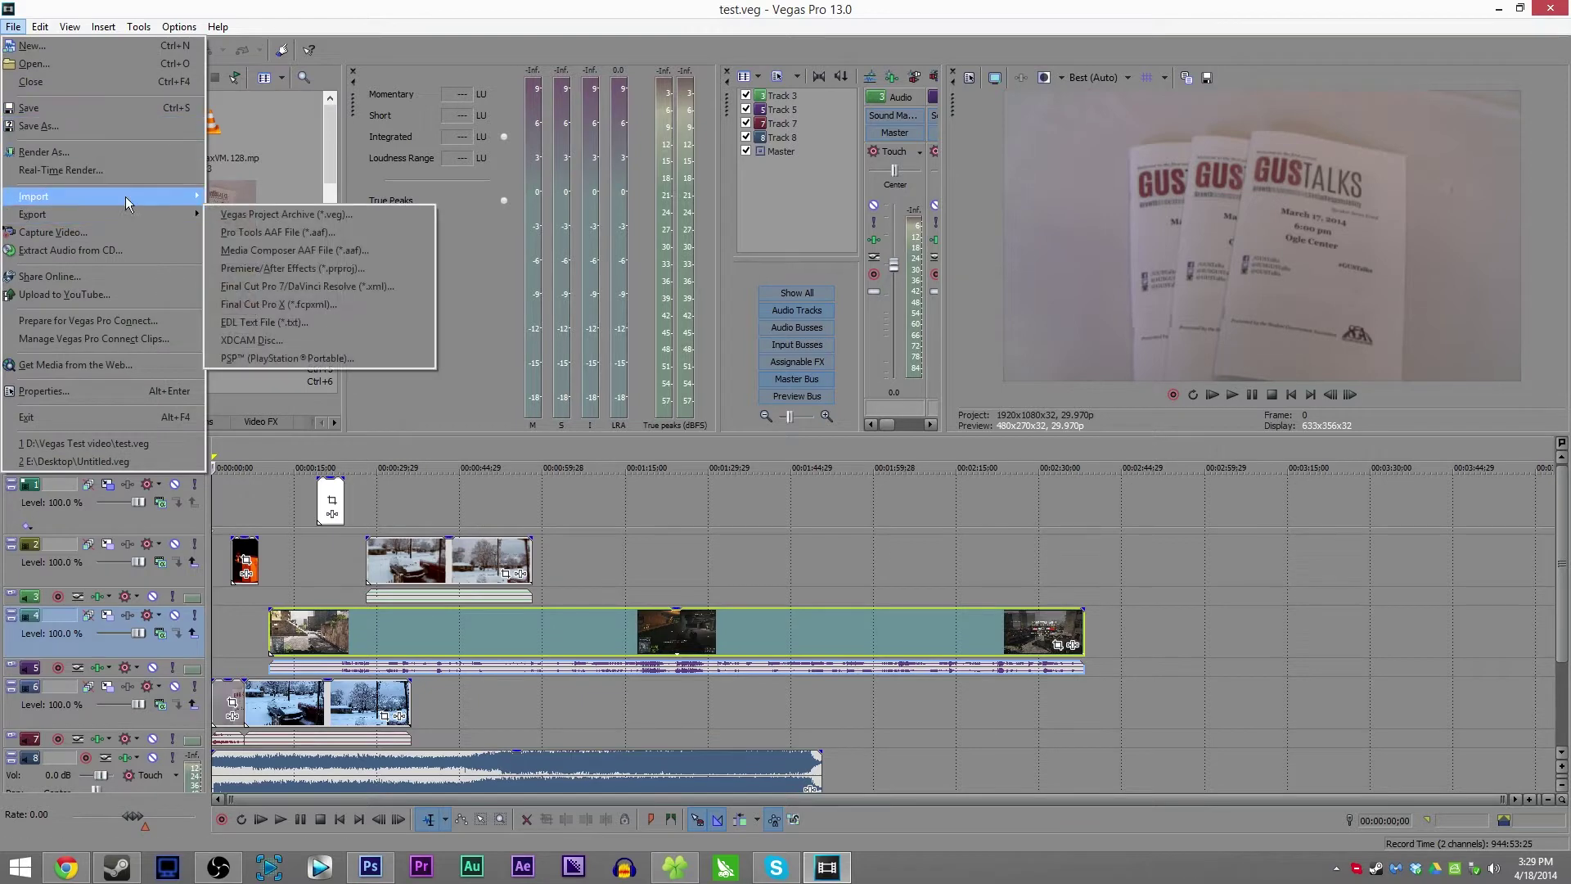
left_click(225, 216)
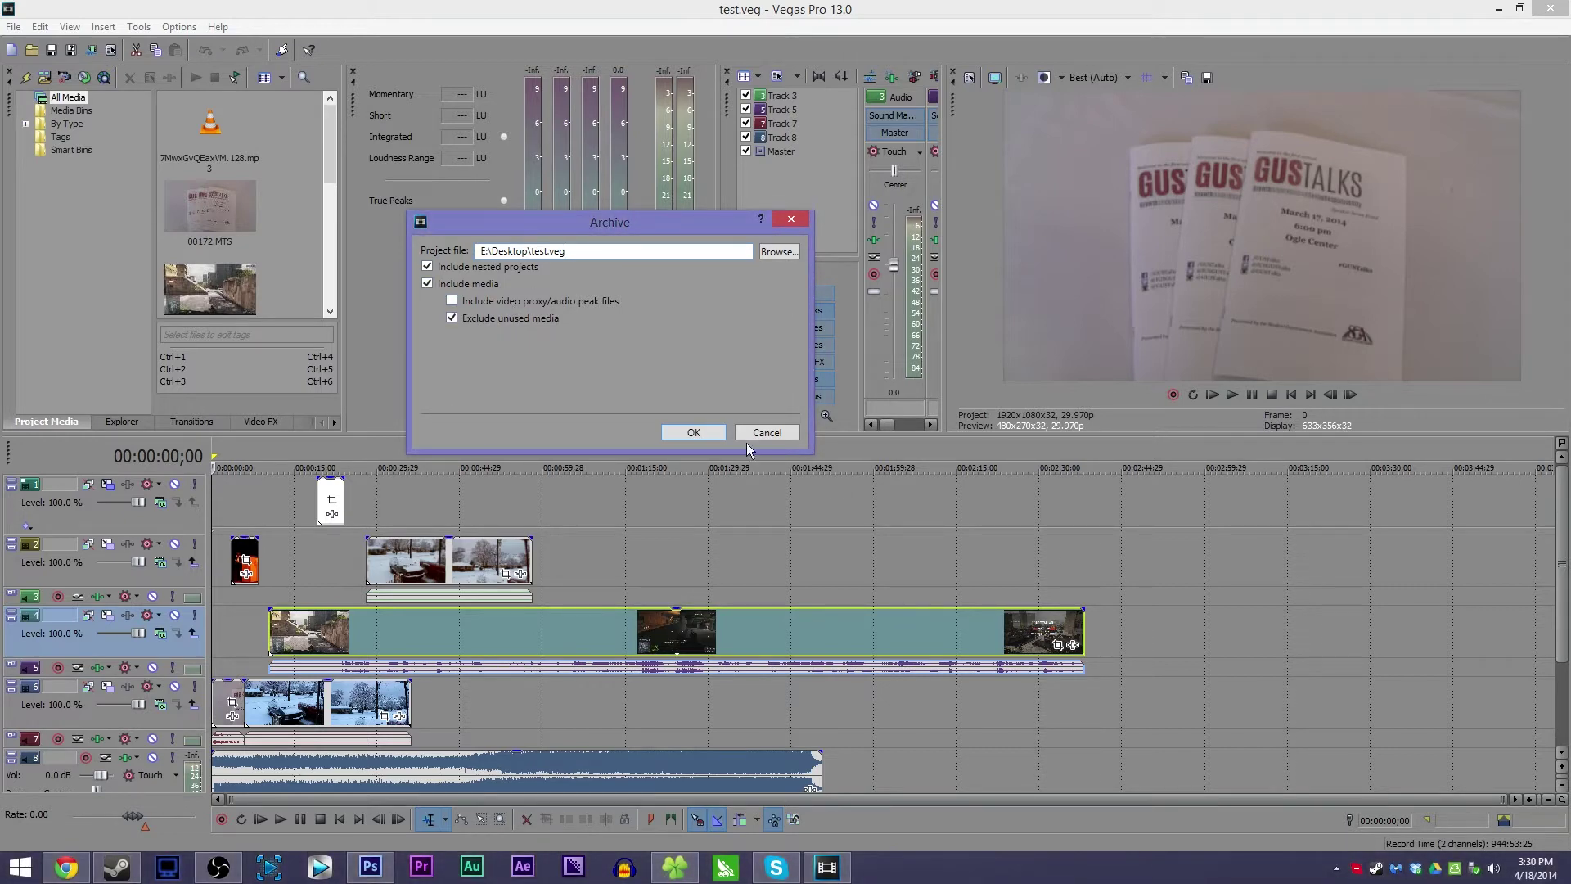
left_click(777, 253)
left_click(625, 390)
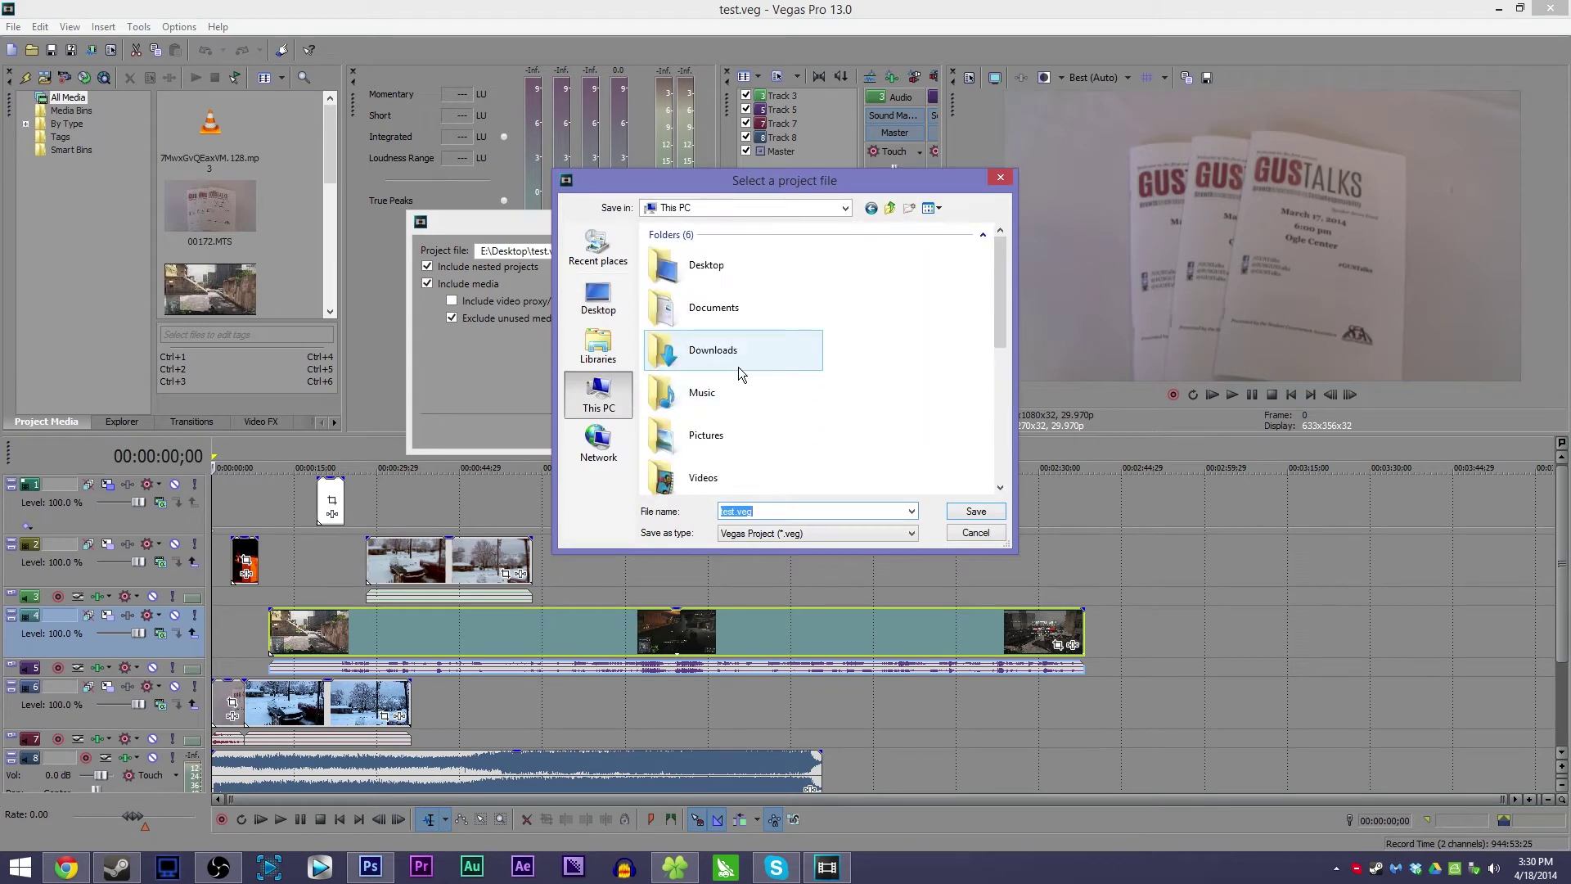
left_click(743, 372)
scroll(743, 371, "down", 3)
double_click(744, 470)
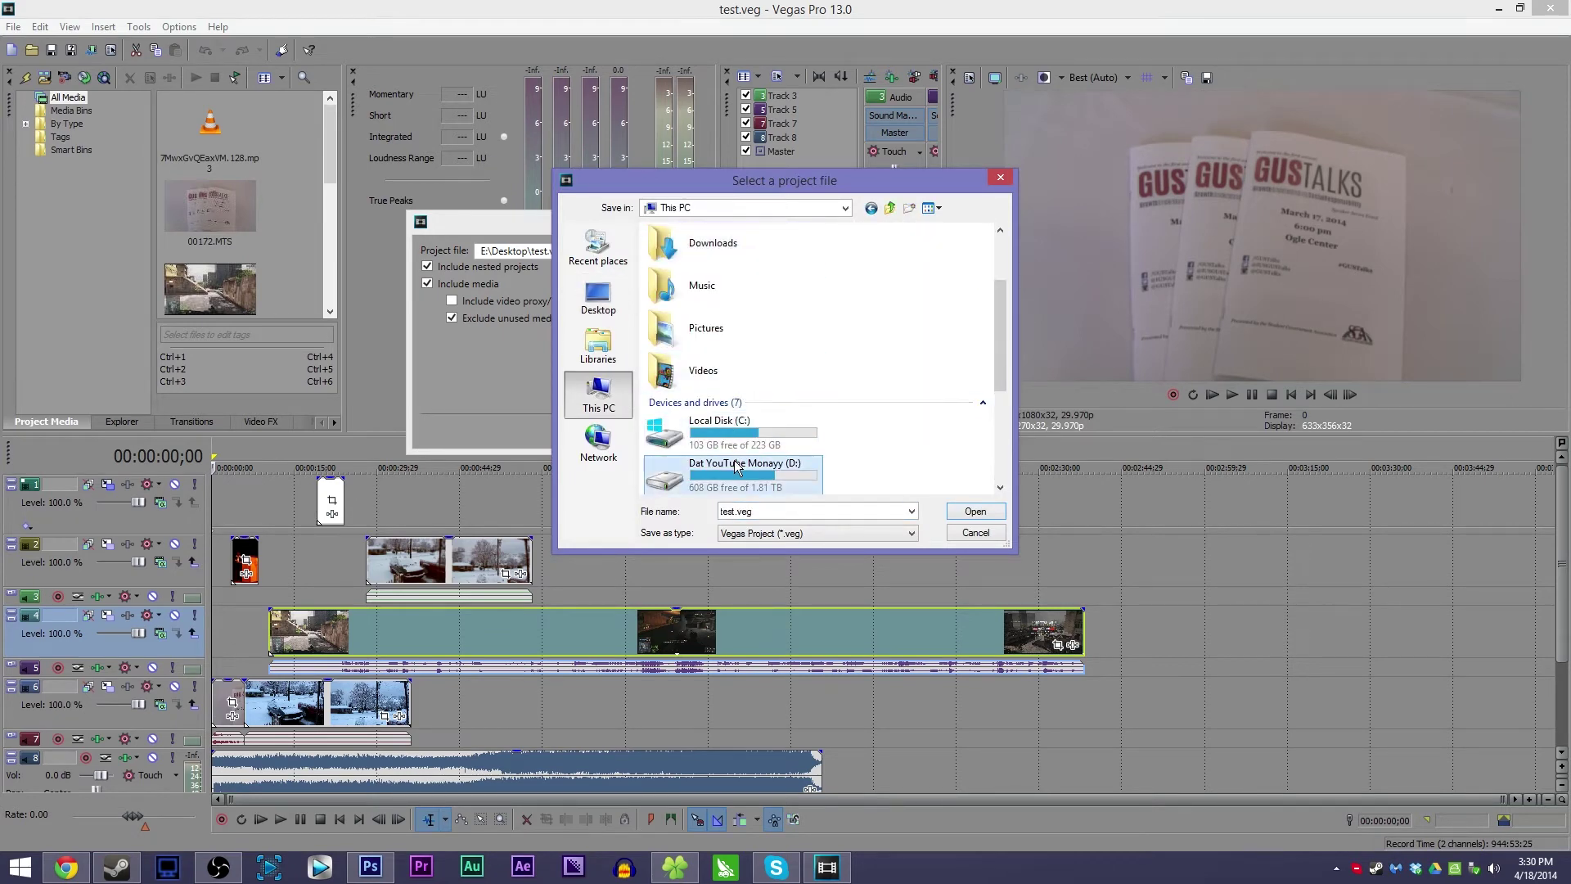
double_click(735, 438)
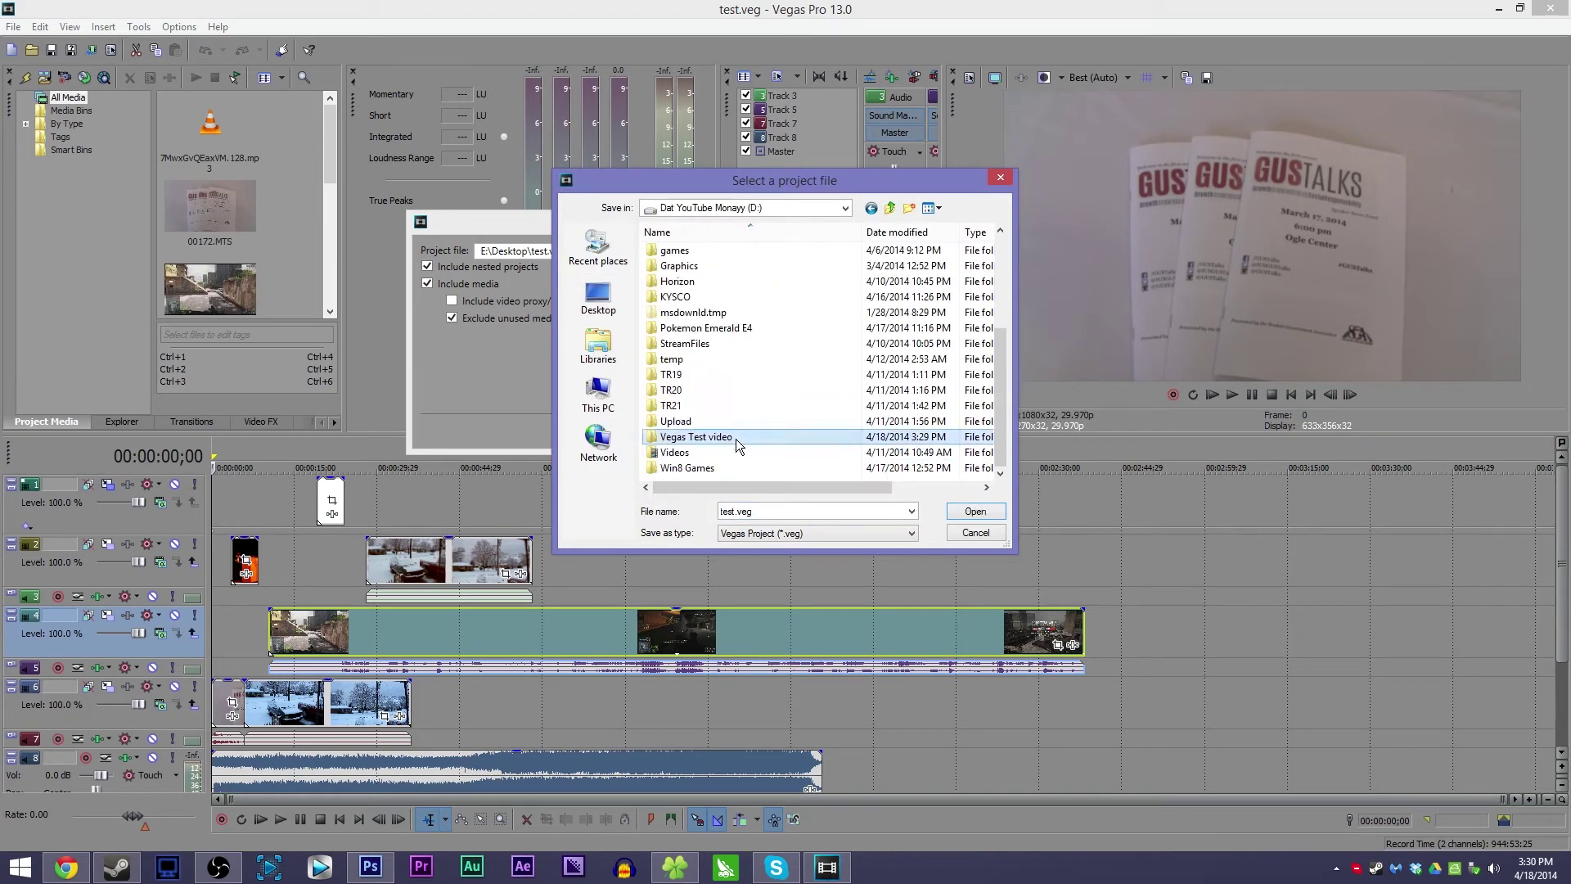
Create a 'Full archive' folder, save the archive there with proxy and peak files included, and start archiving.
left_click(903, 211)
type("Fu")
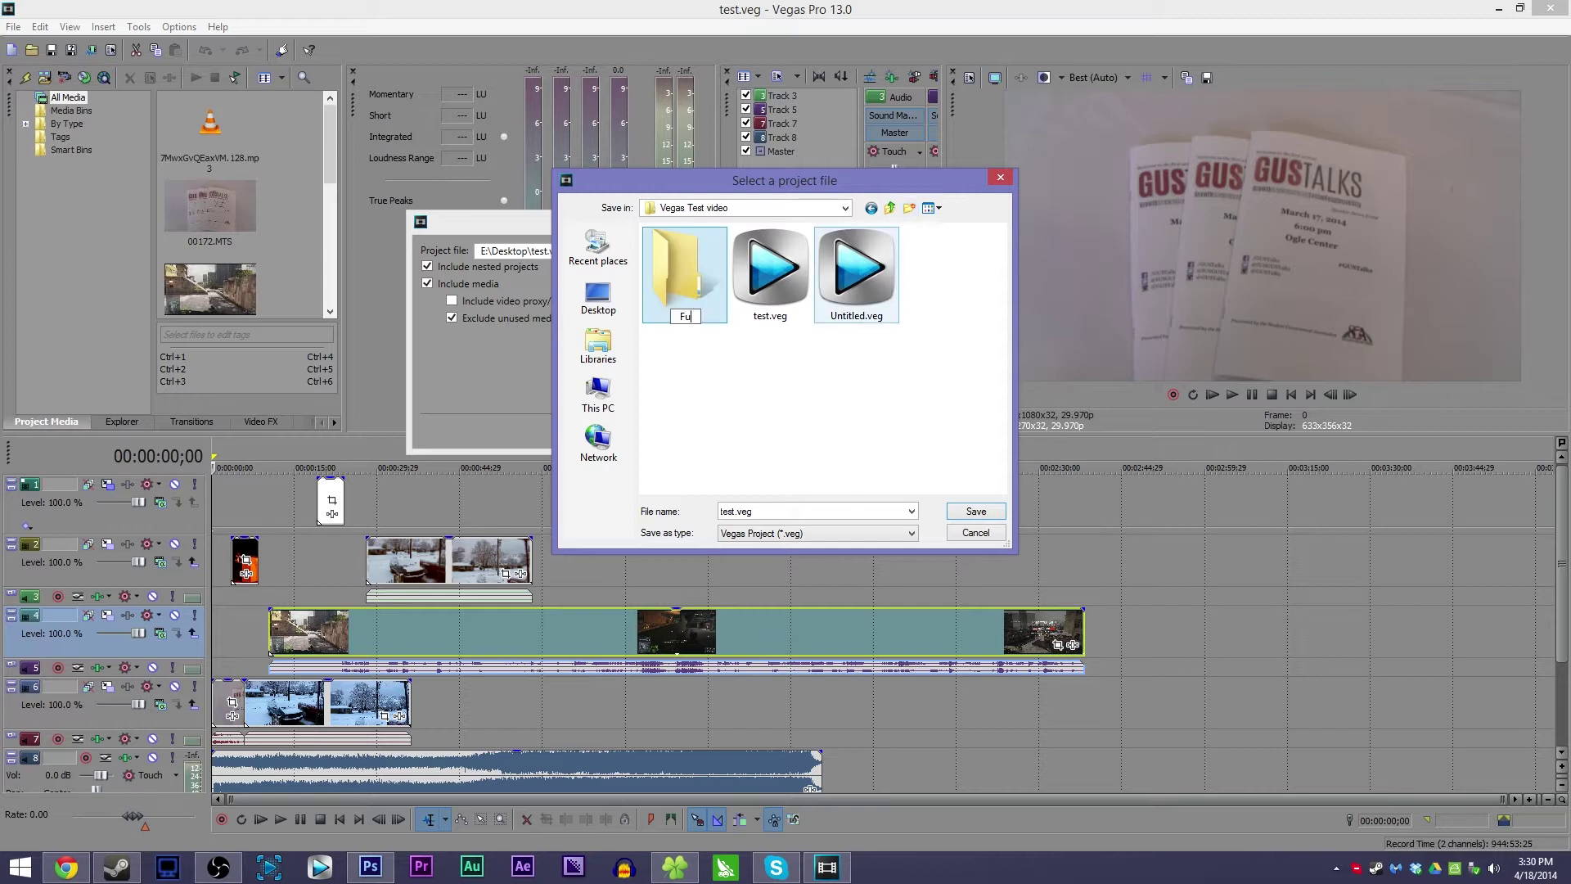
type("ll archive")
key("Return")
key("Return")
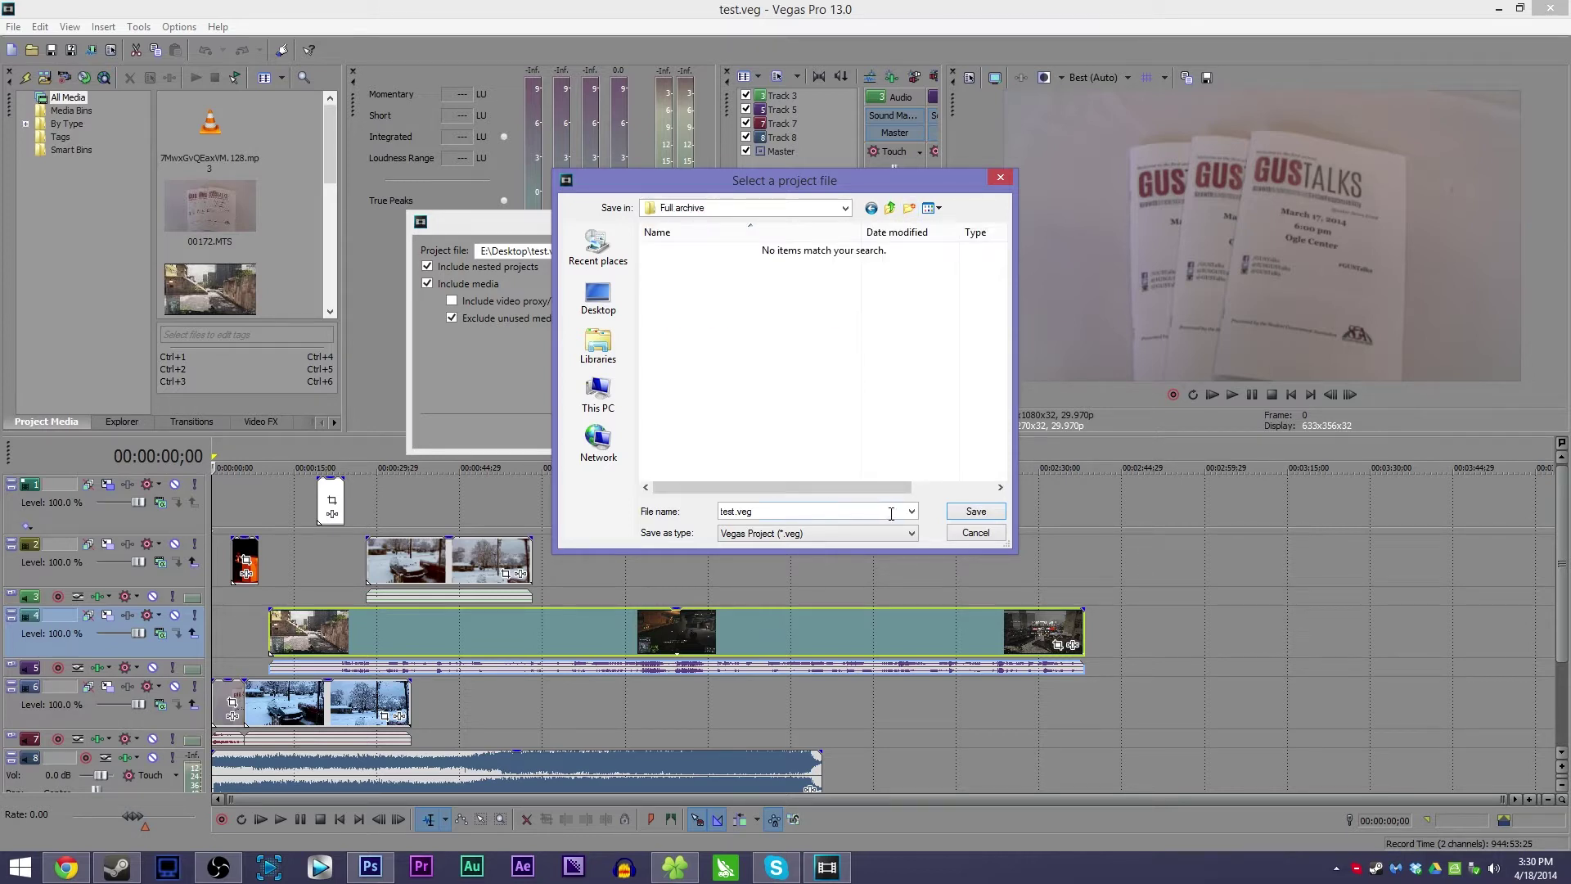
left_click(995, 515)
left_click(532, 301)
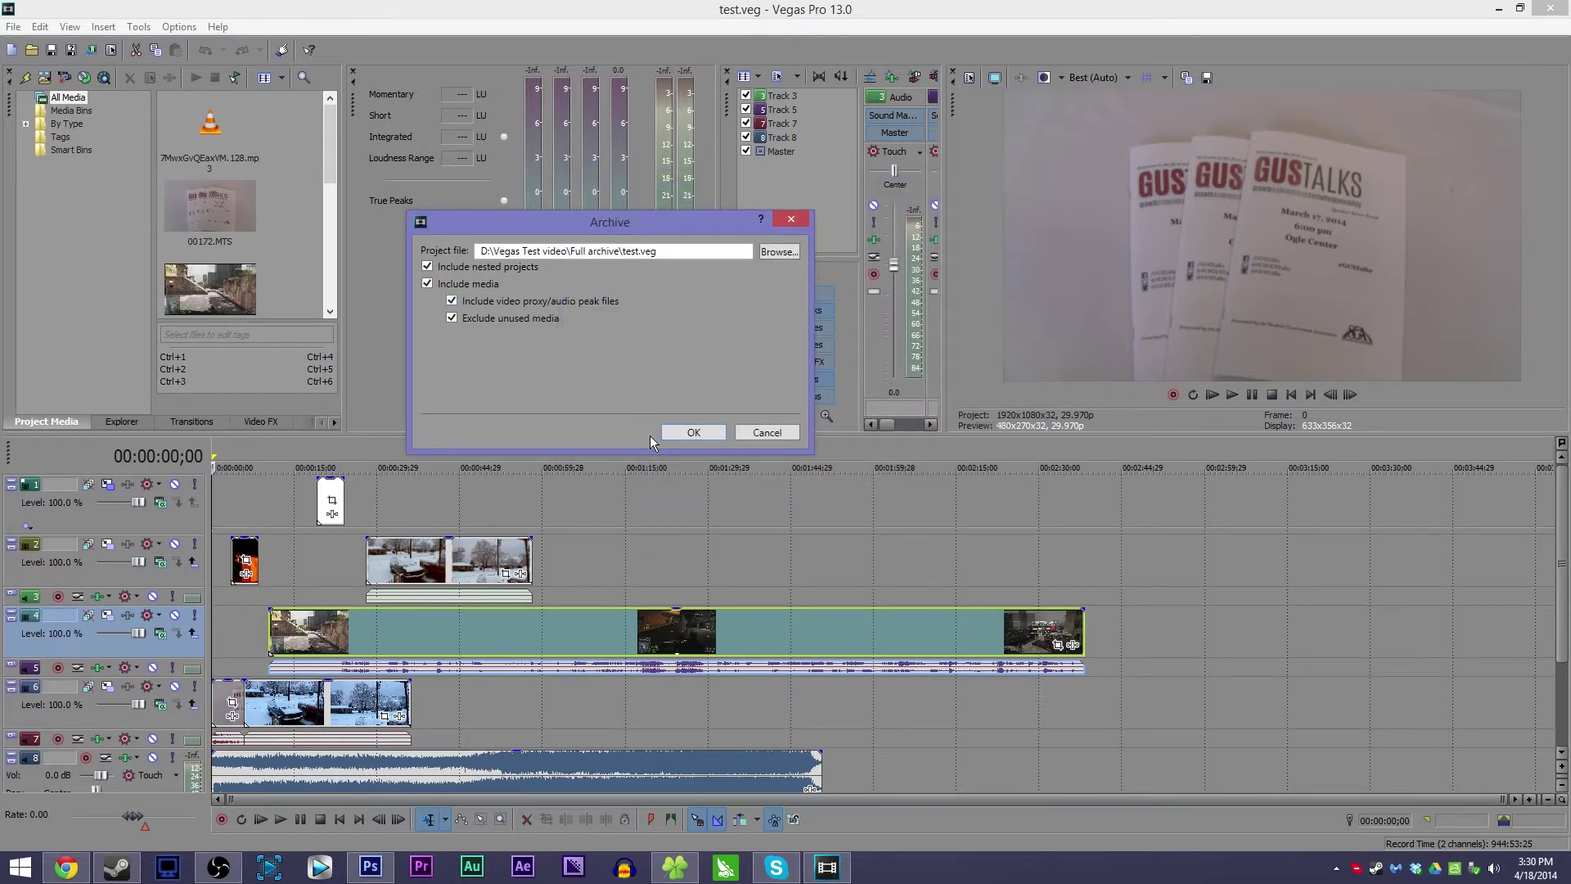
left_click(676, 427)
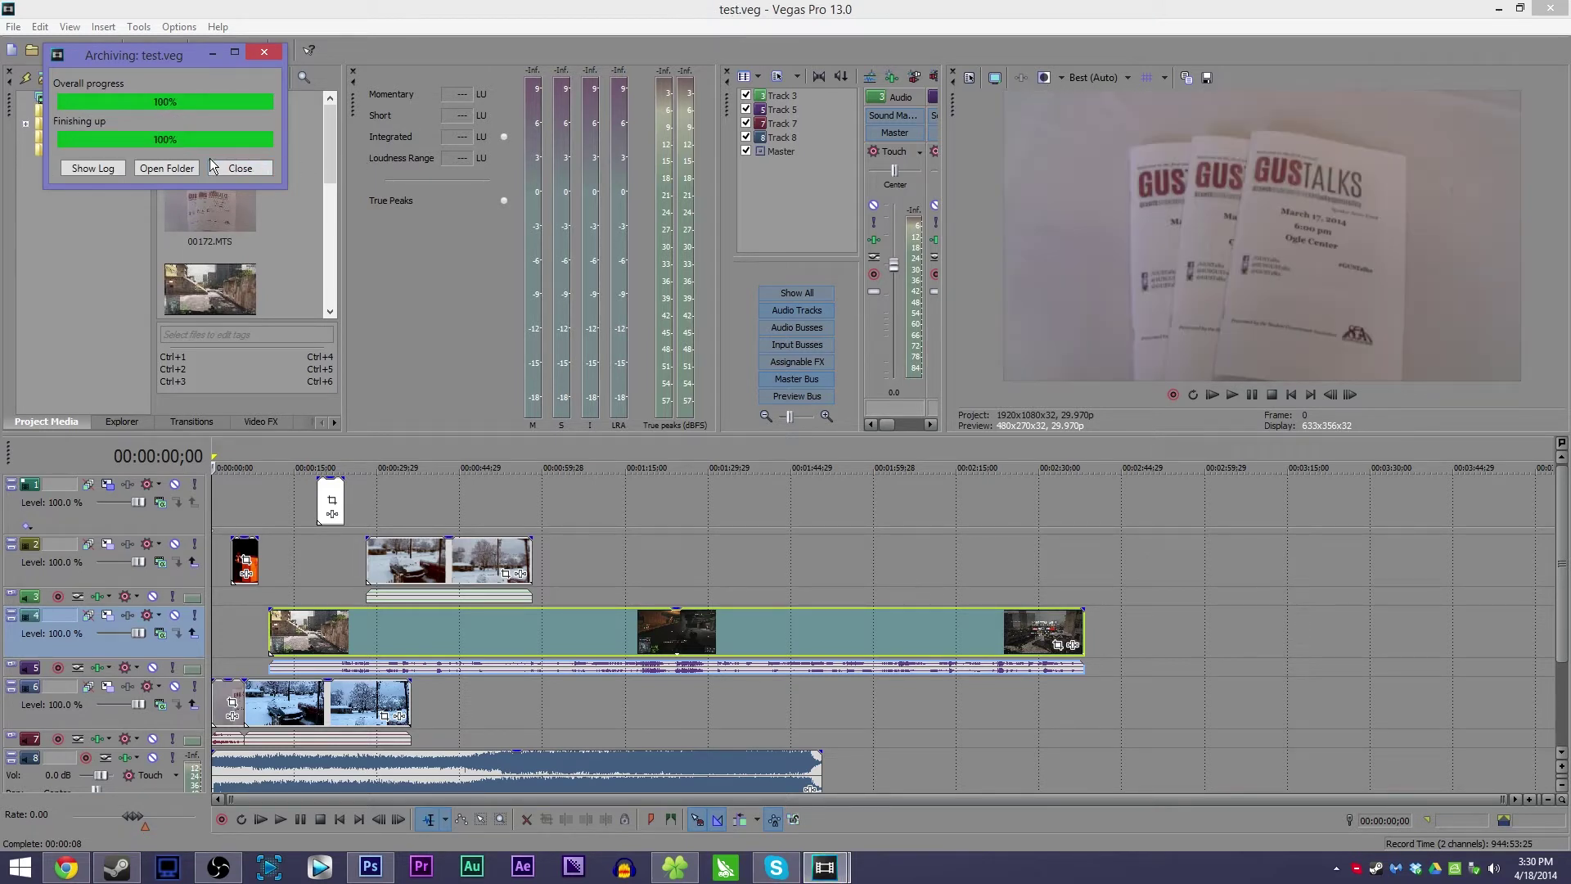
Check the 17 archived files in the Full archive folder, then close the archiving report.
left_click(183, 167)
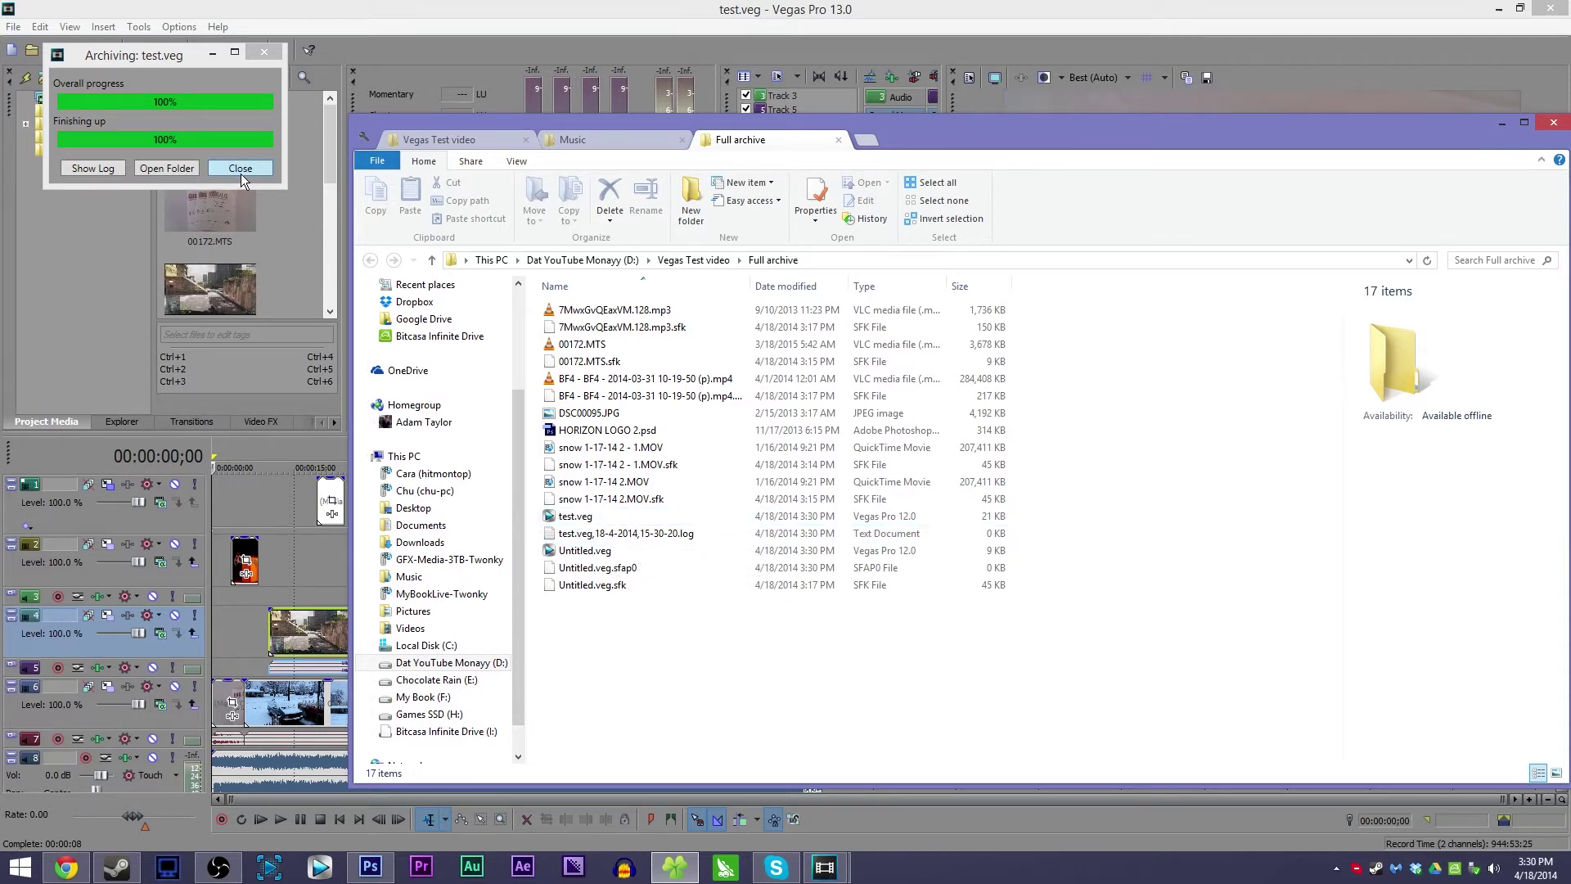
left_click(241, 172)
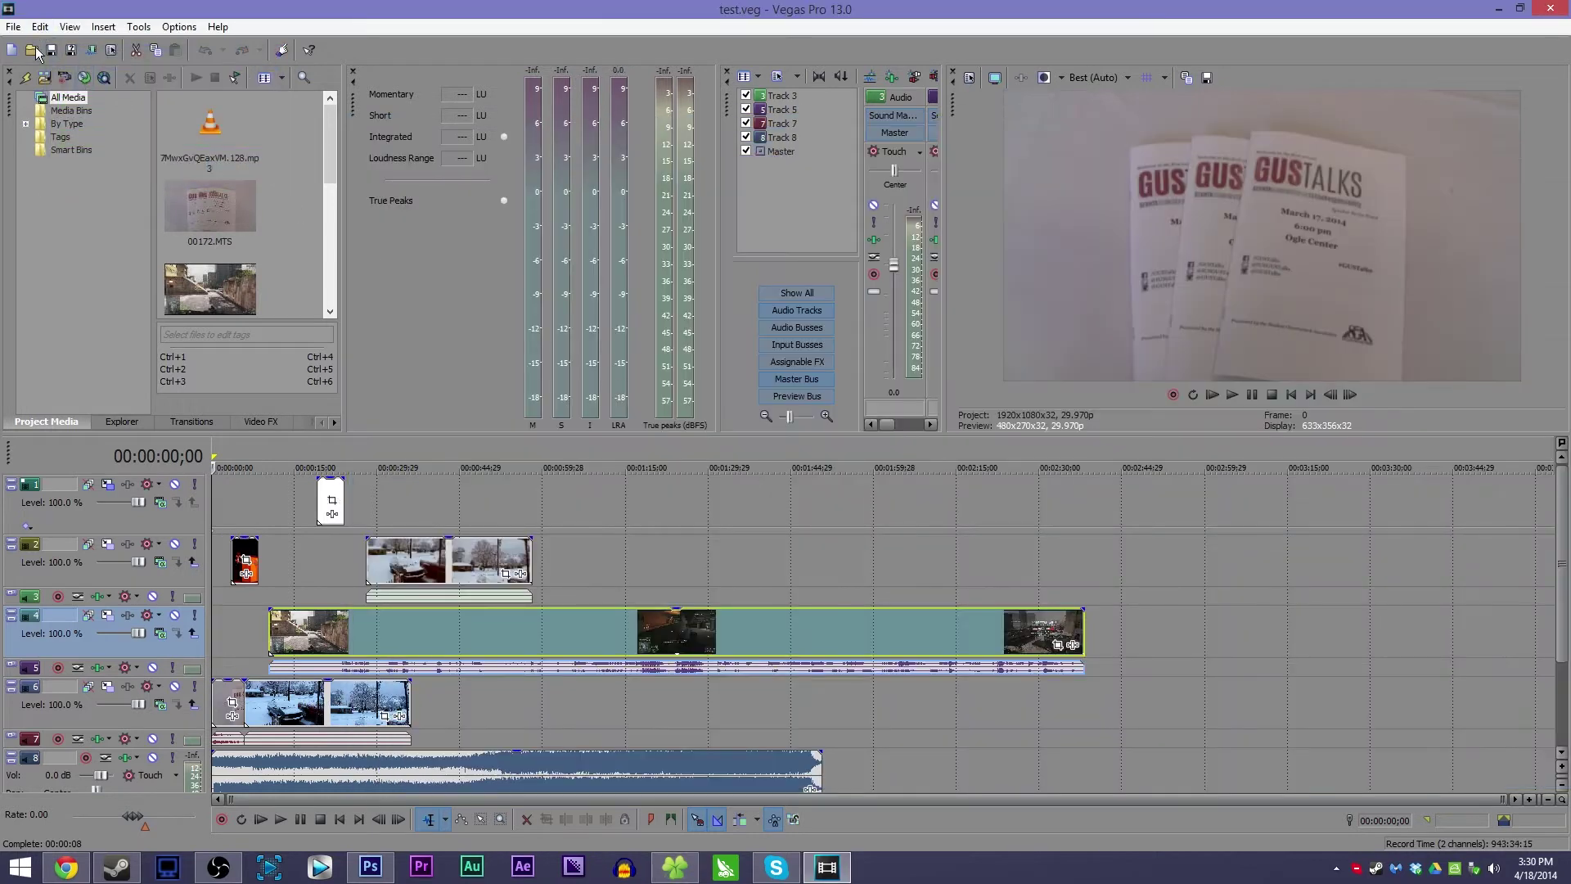
Open Untitled.veg from the D:\Vegas Test video folder.
key("ctrl+o")
scroll(127, 254, "down", 2)
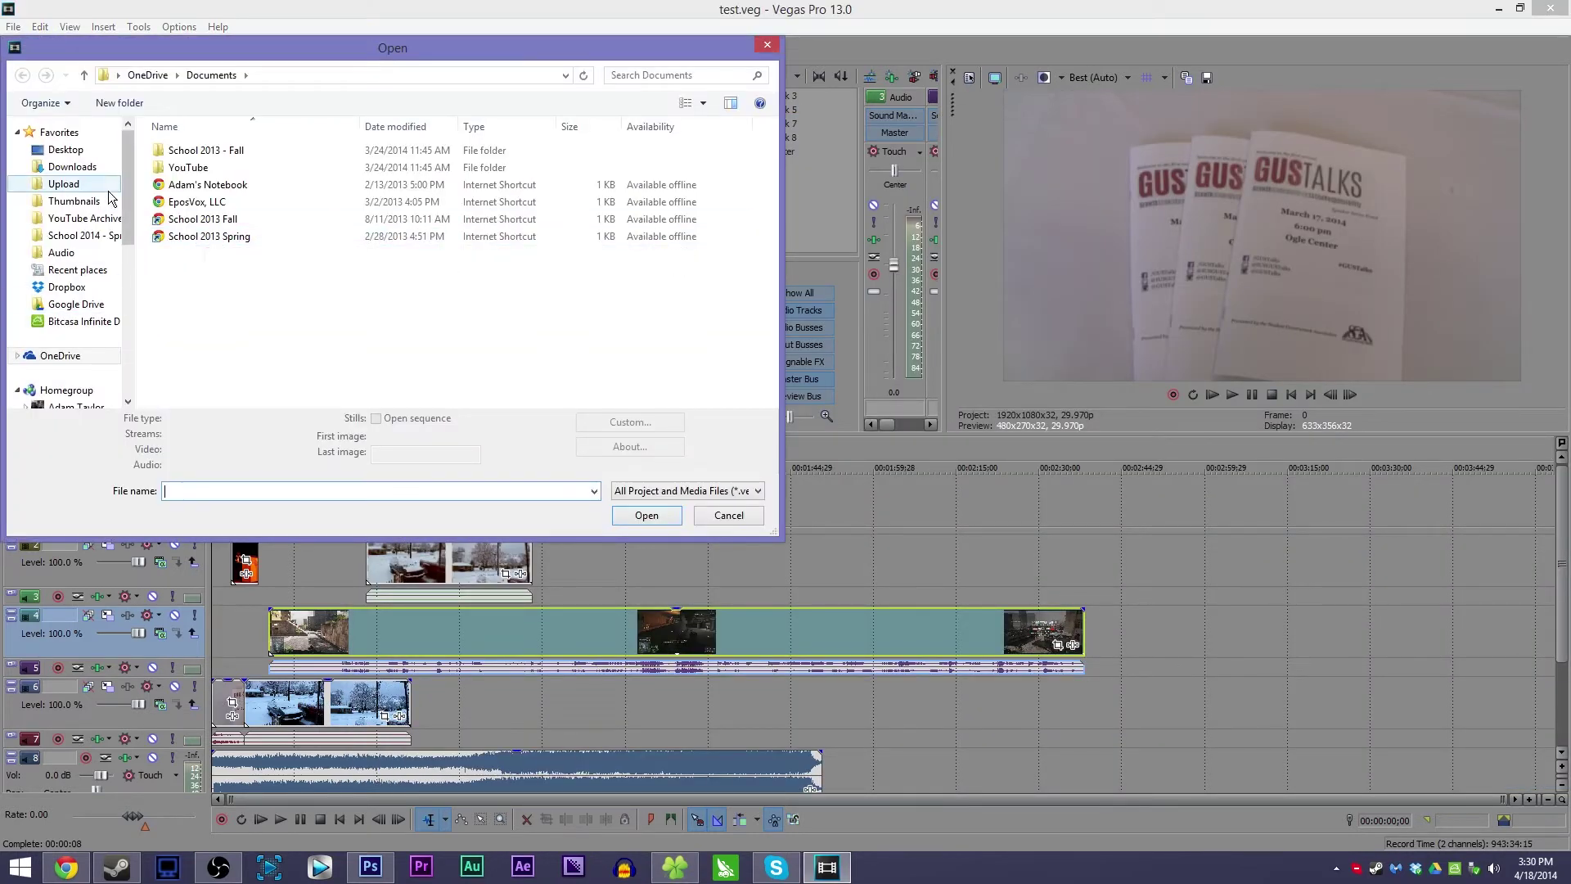
scroll(122, 255, "down", 5)
left_click(78, 296)
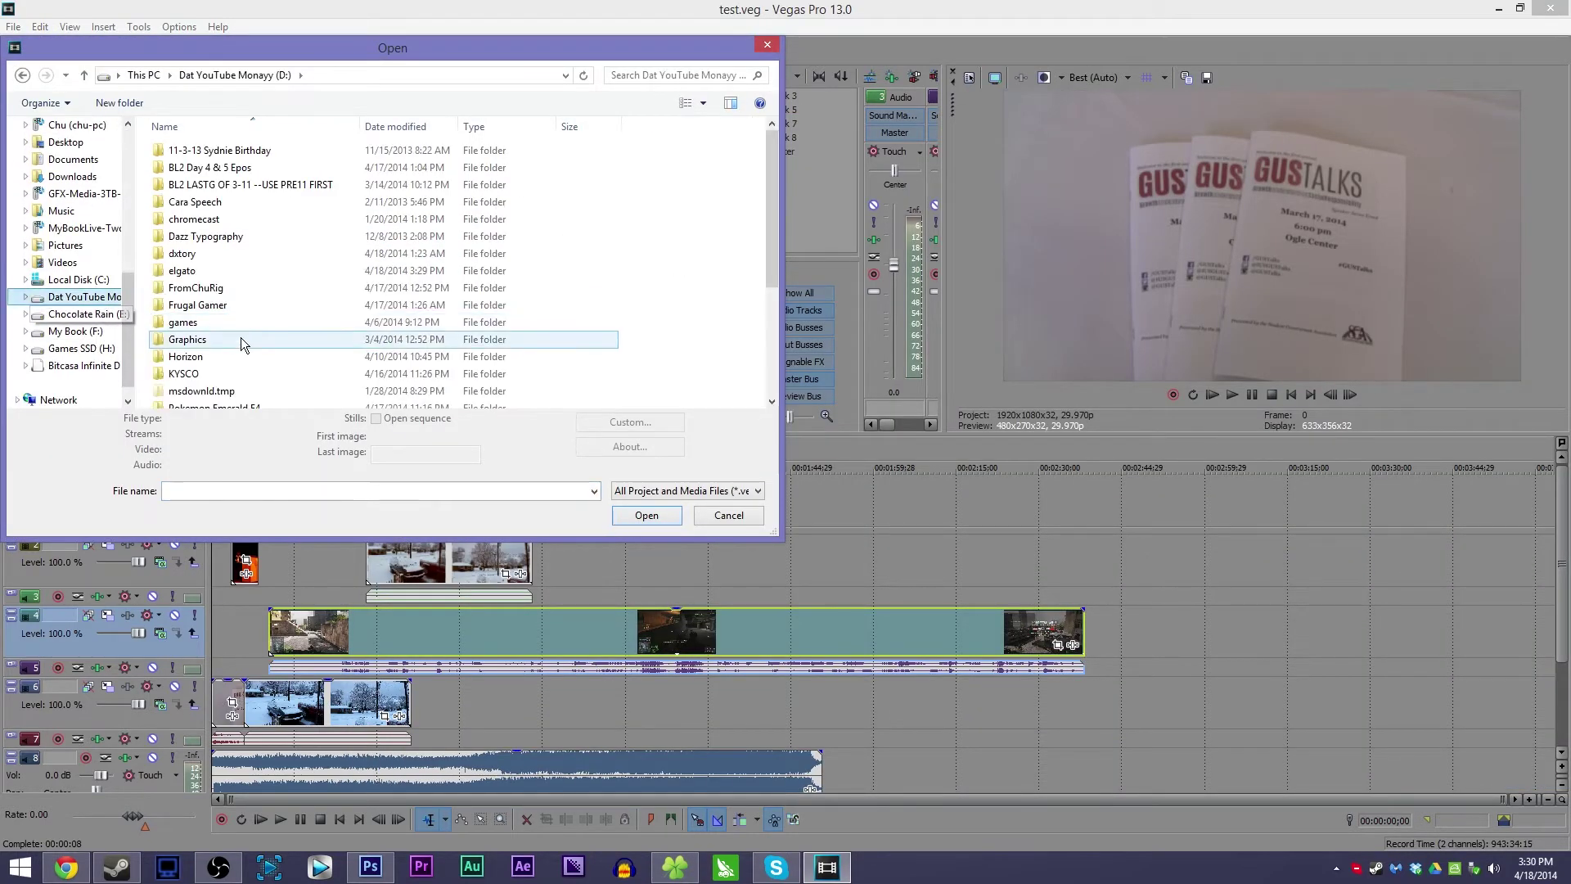
scroll(243, 344, "down", 1)
scroll(243, 343, "down", 2)
double_click(223, 381)
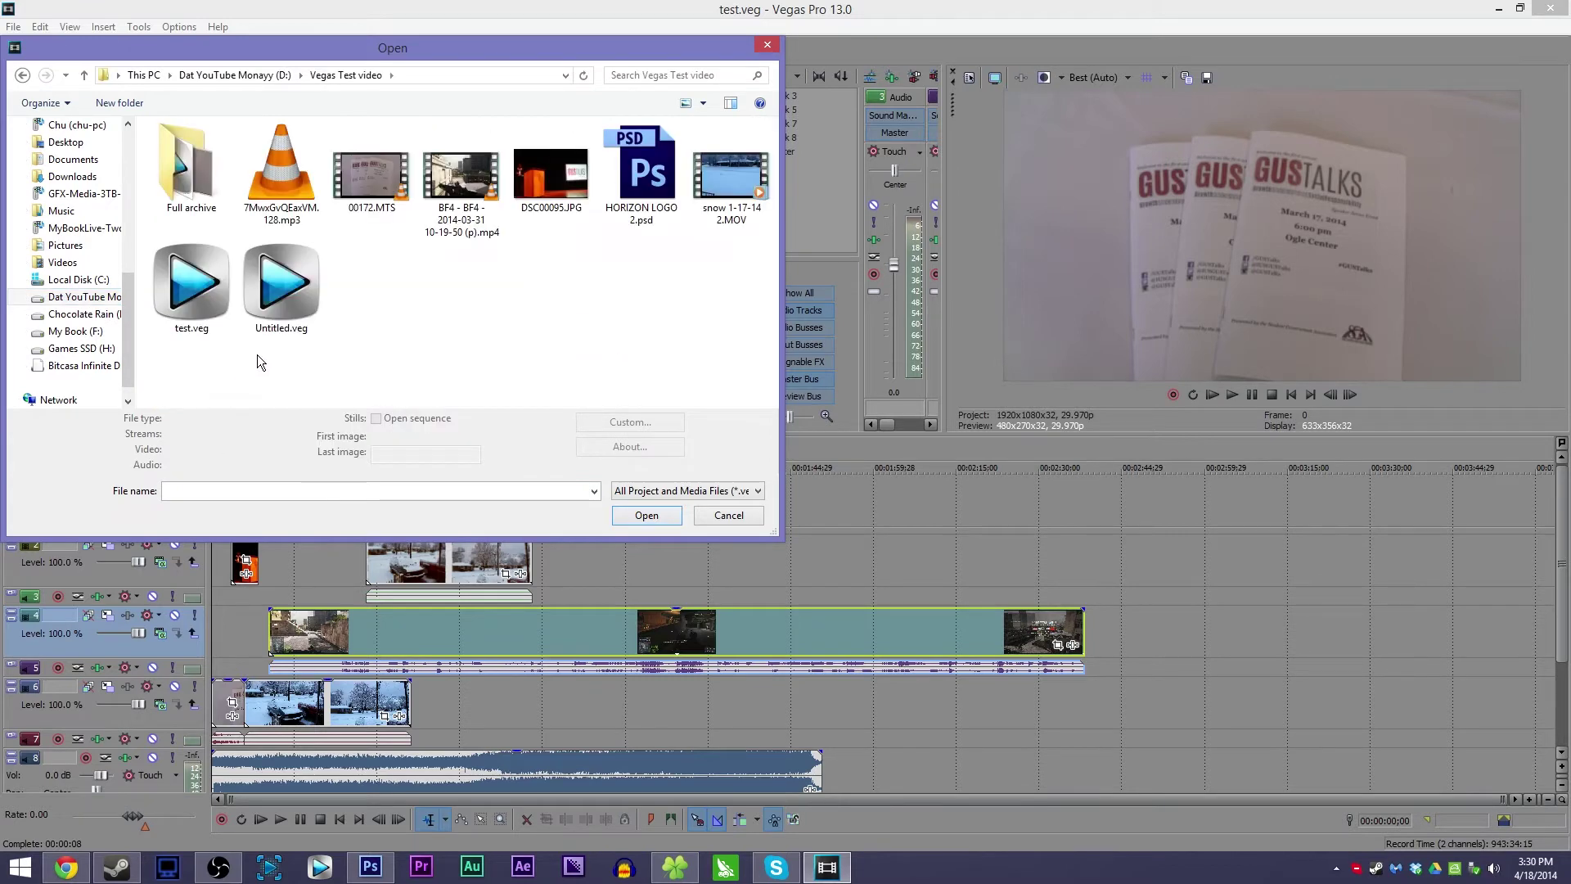
left_click(285, 311)
double_click(285, 311)
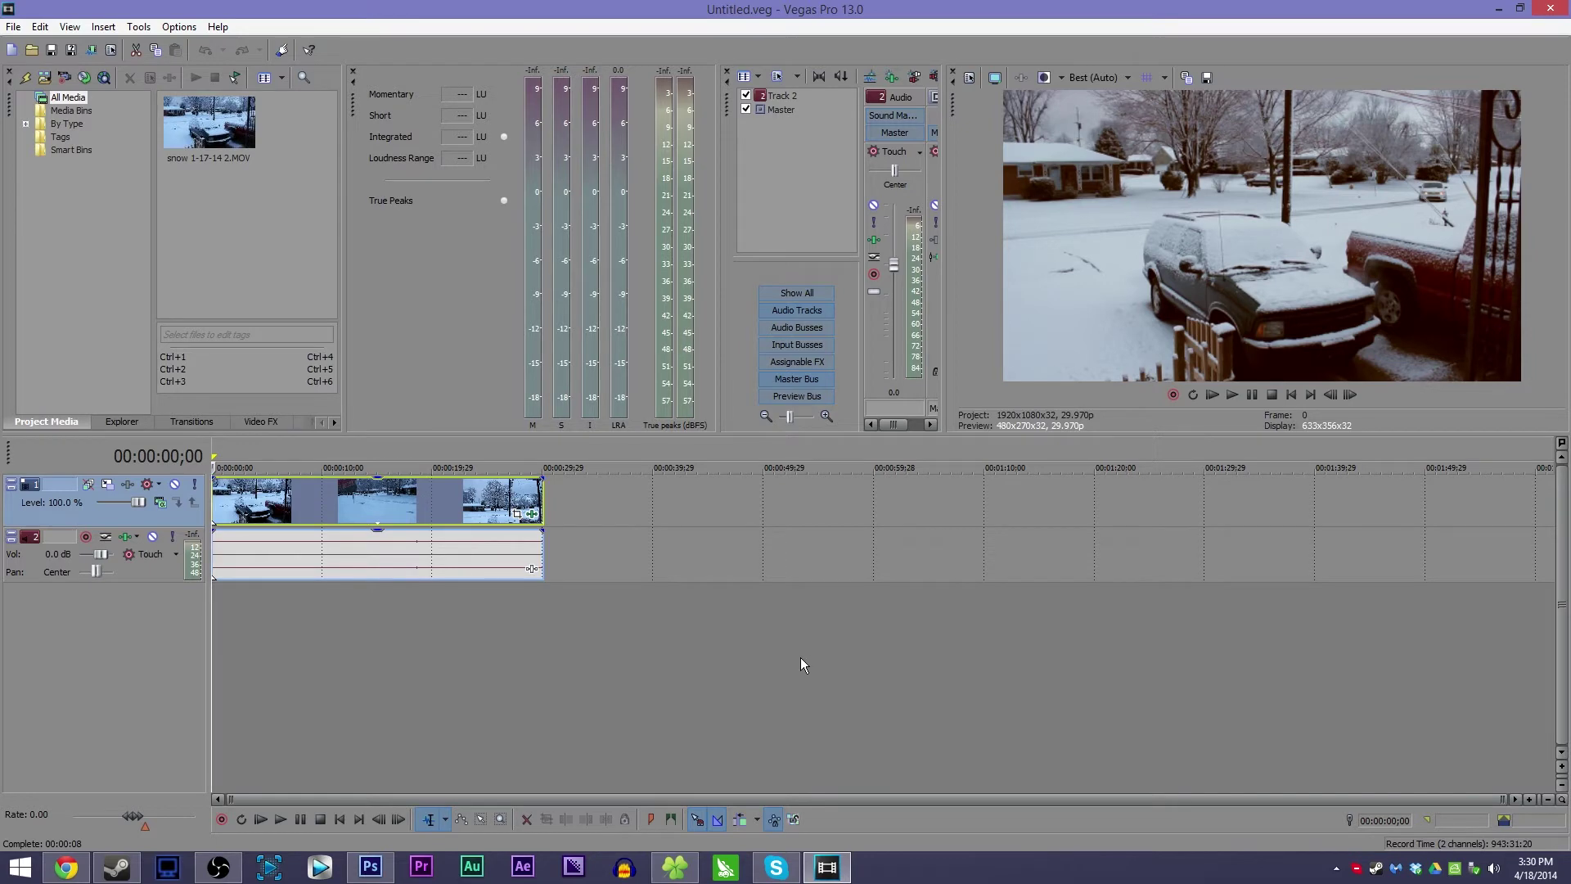
Open test.veg, delete the snow clip on track 2, save, and reopen Untitled.veg from recent files.
left_click(32, 51)
left_click(211, 301)
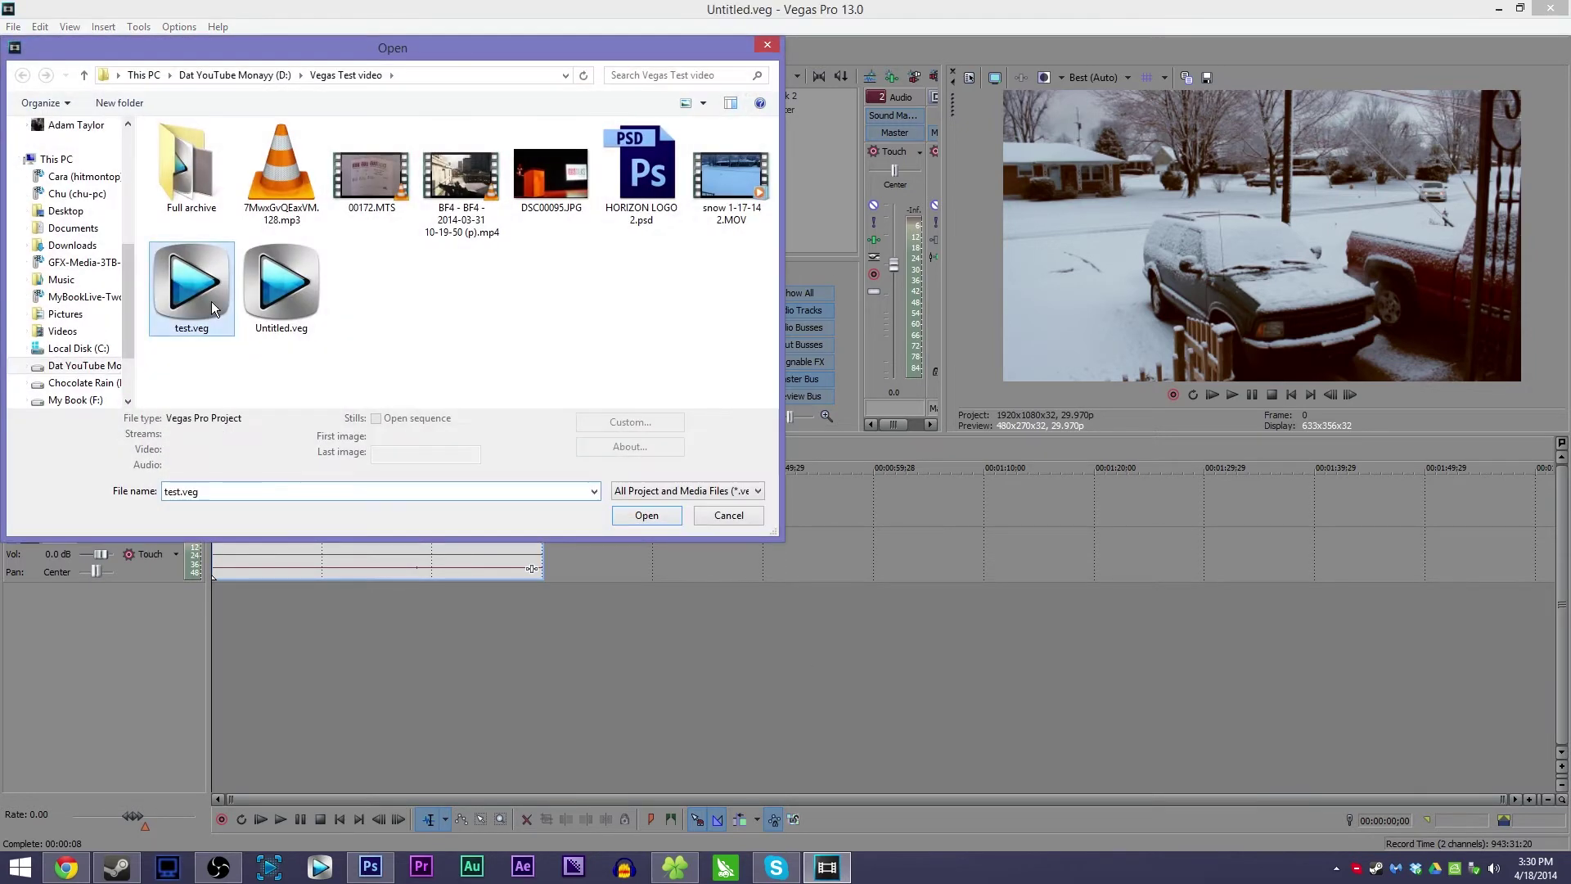
double_click(213, 302)
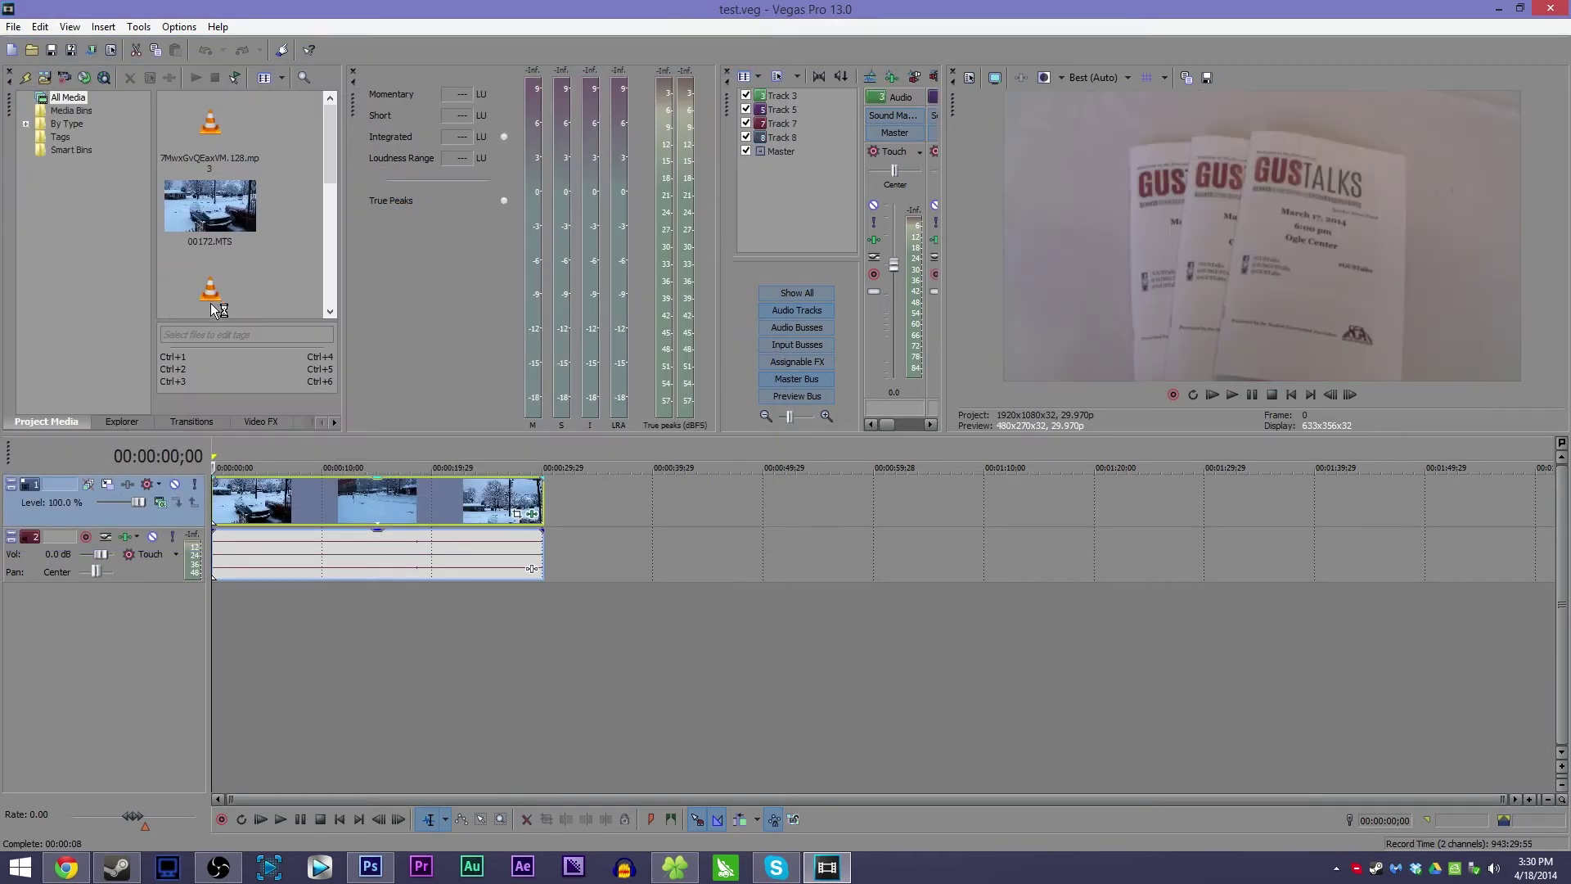
left_click(443, 563)
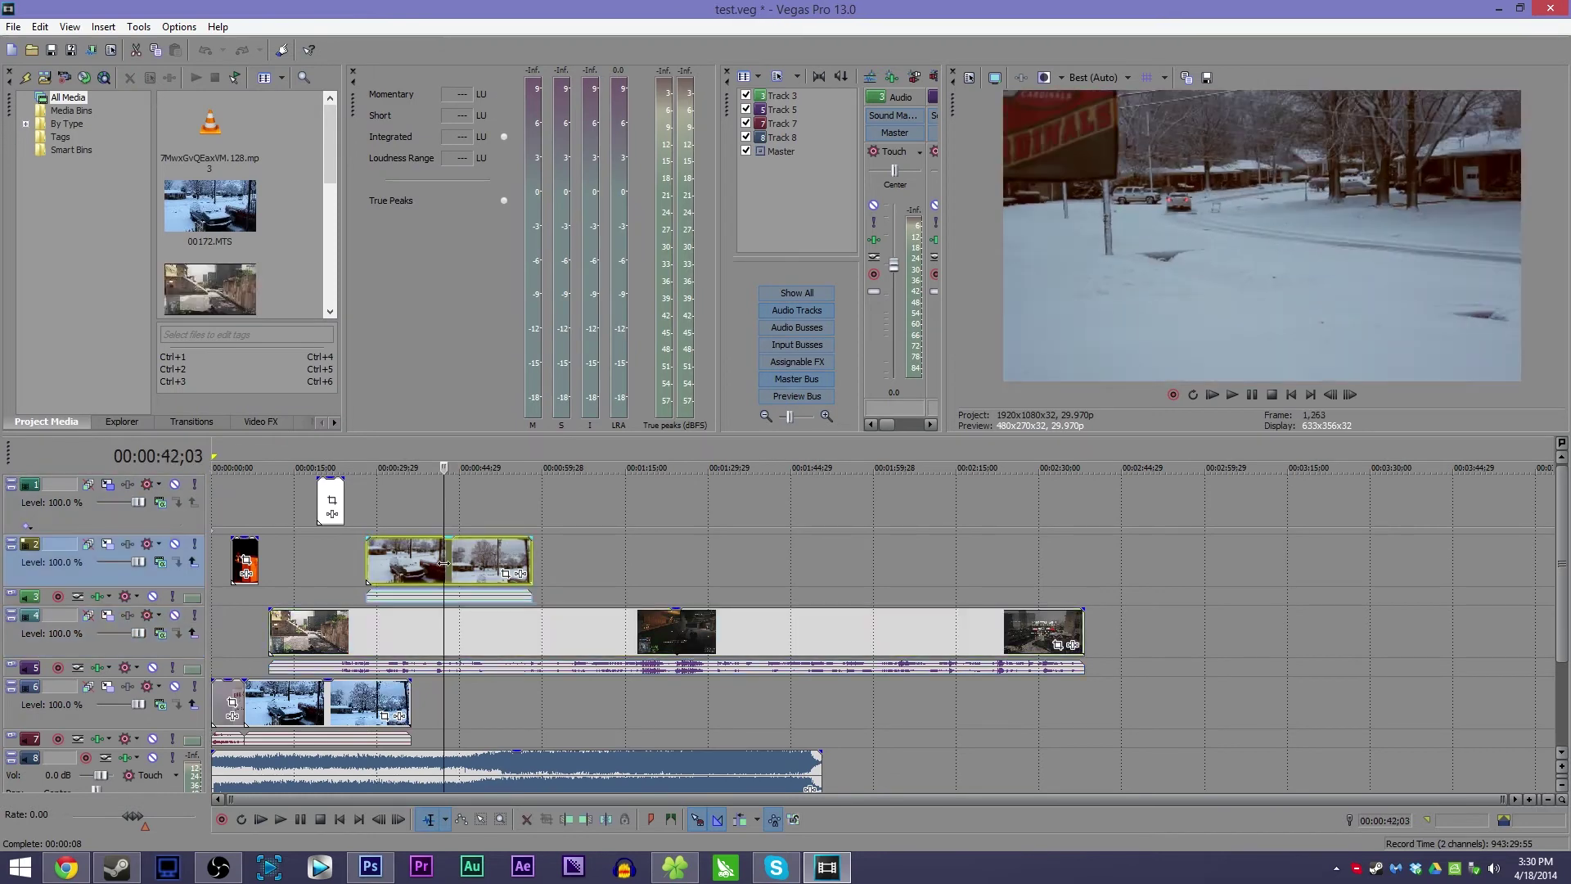
key("Delete")
left_click(51, 50)
left_click(13, 26)
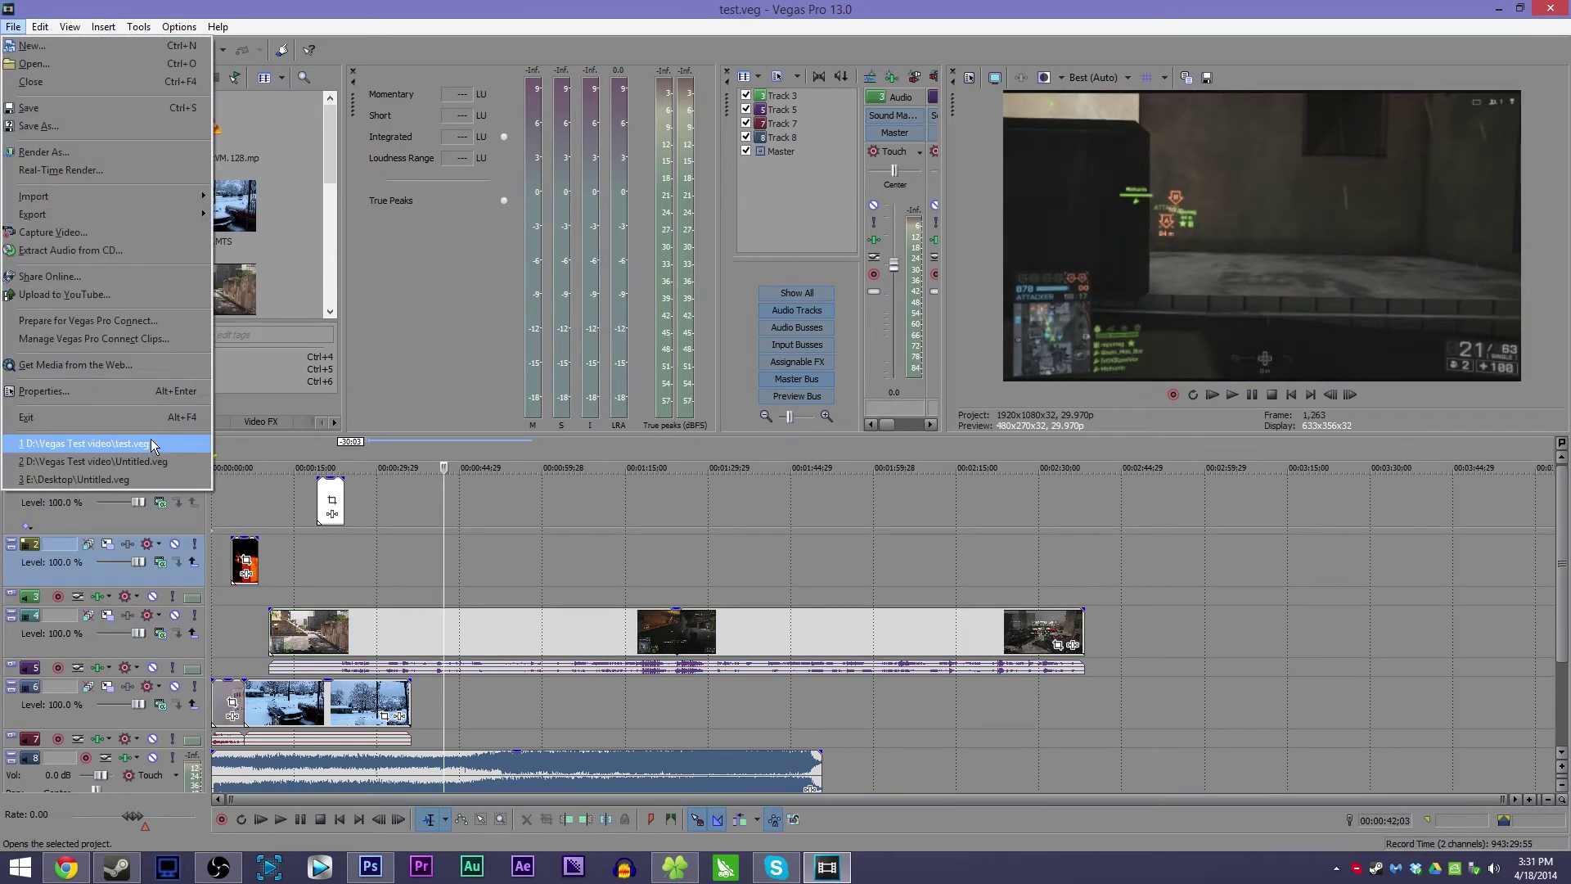
left_click(146, 461)
Put the playhead at 00:00:28;14, past the snow clip, and add a marker named 'nest project'.
left_click(439, 493)
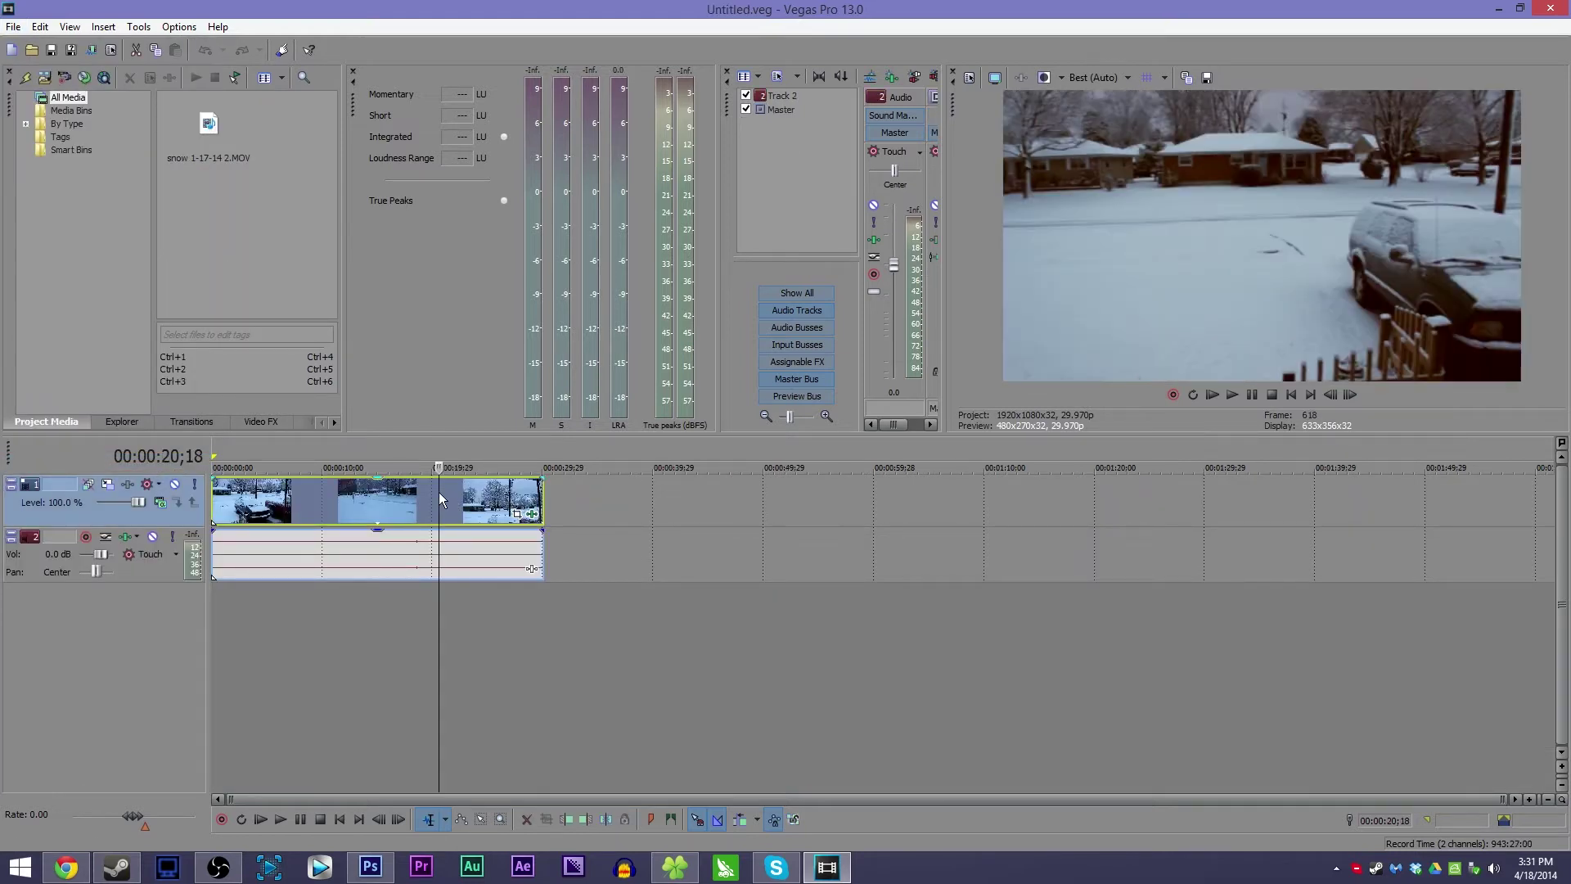
left_click(554, 500)
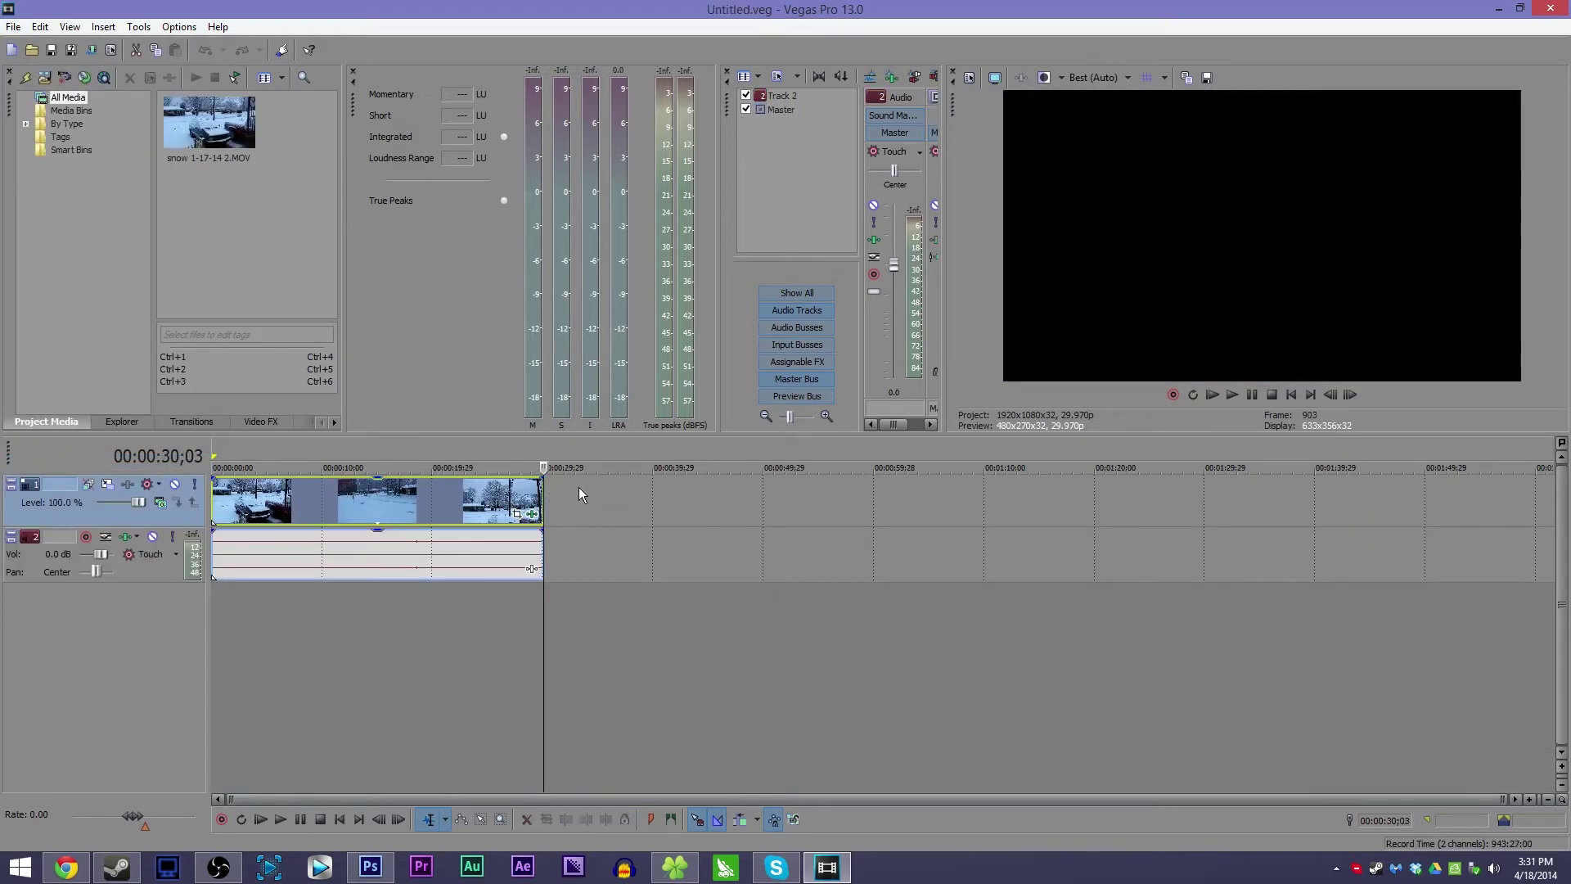
left_click(571, 489)
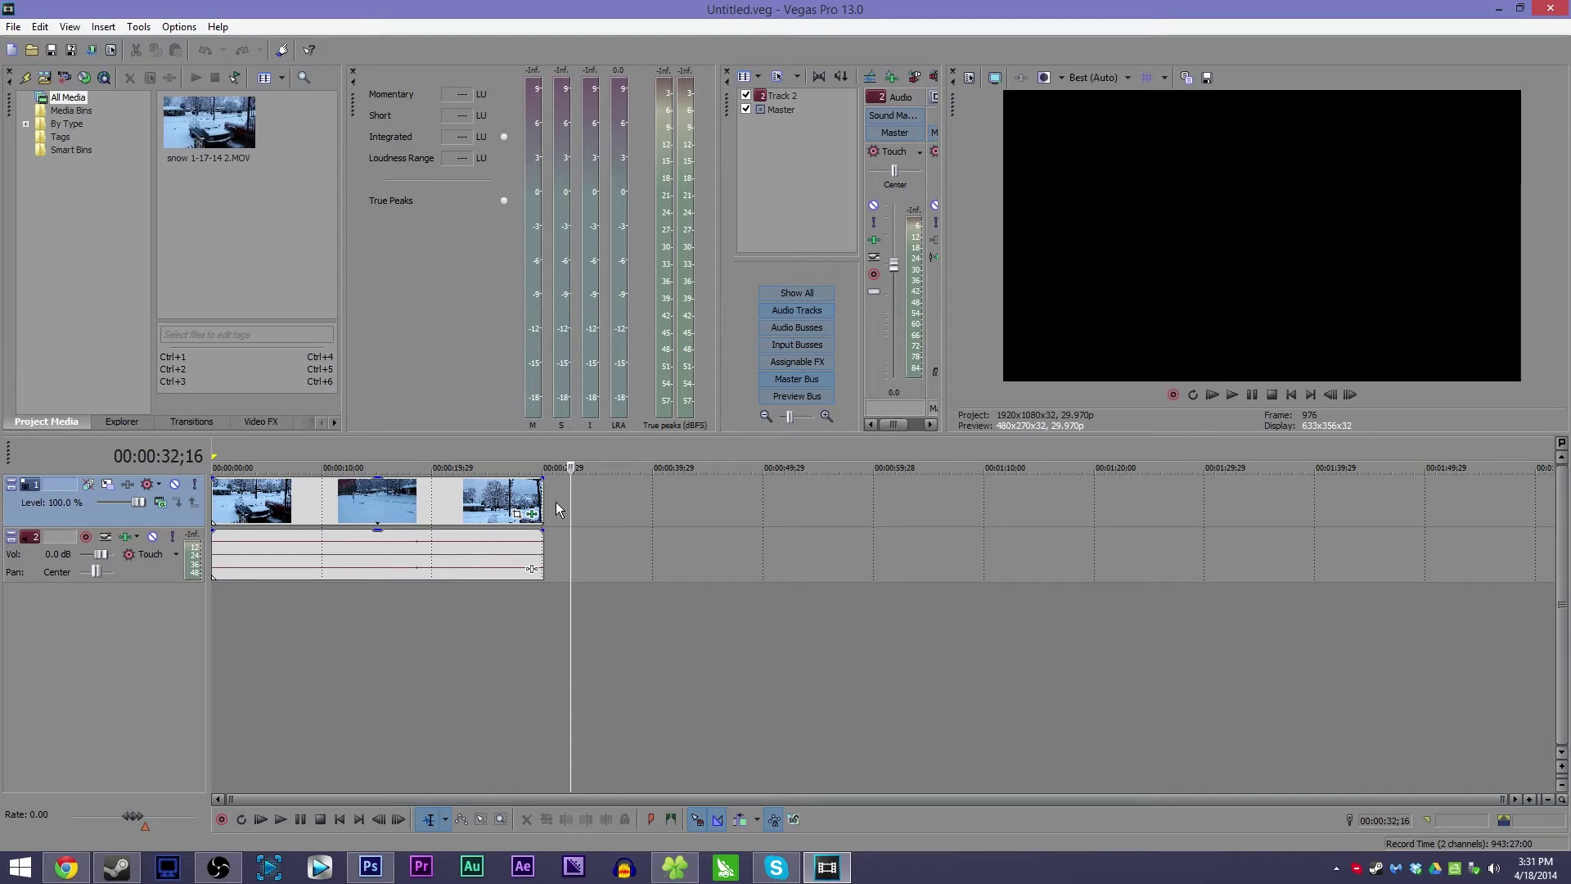
left_click(526, 500)
key("m")
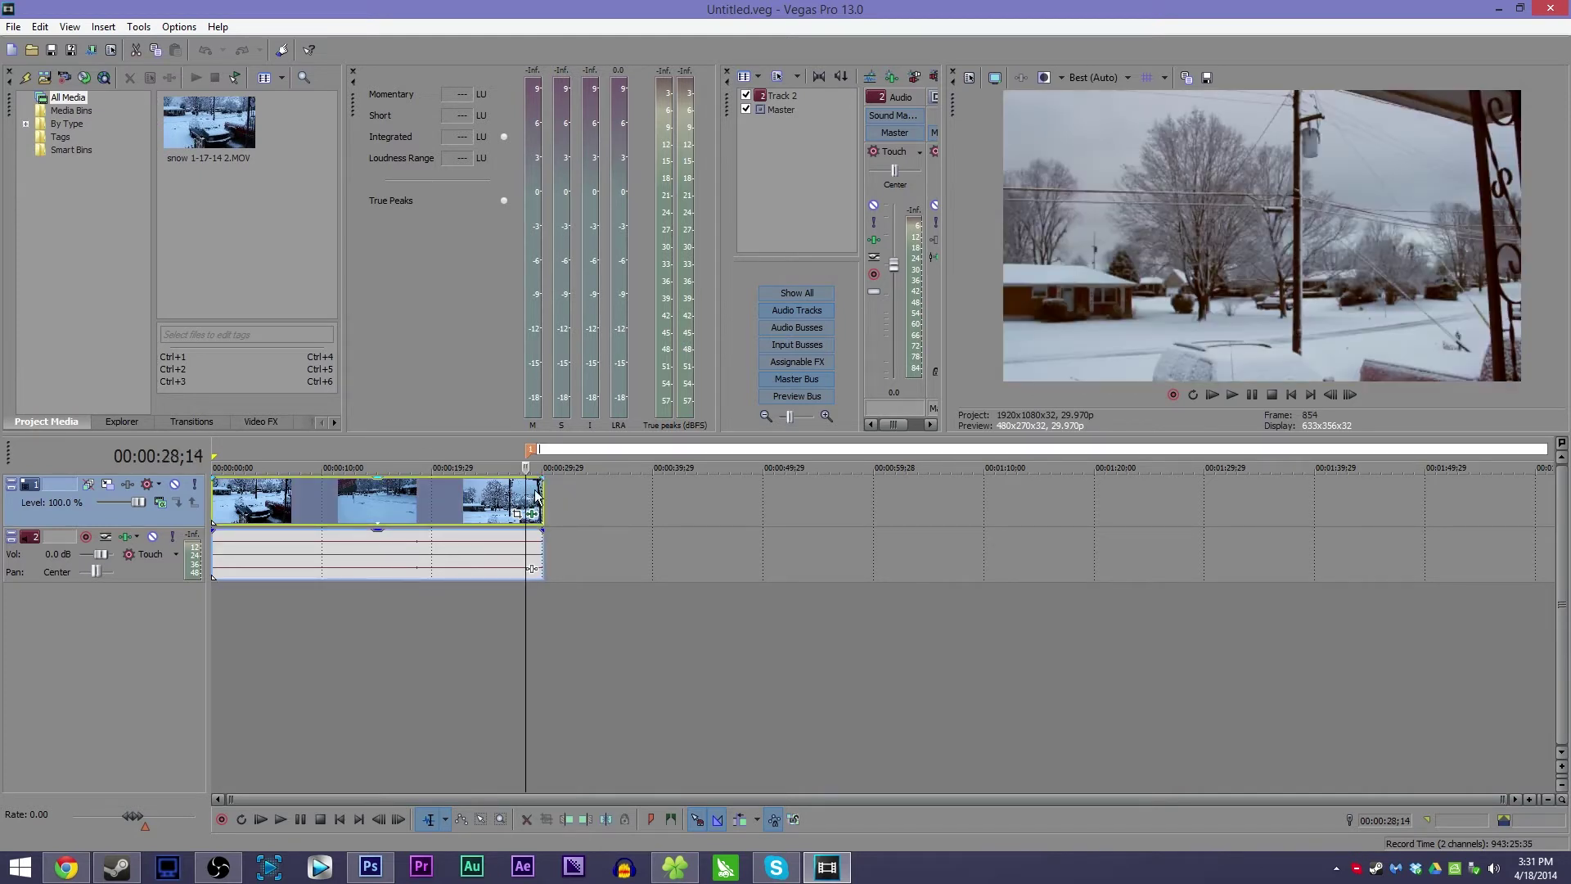
type("nest project")
key("Return")
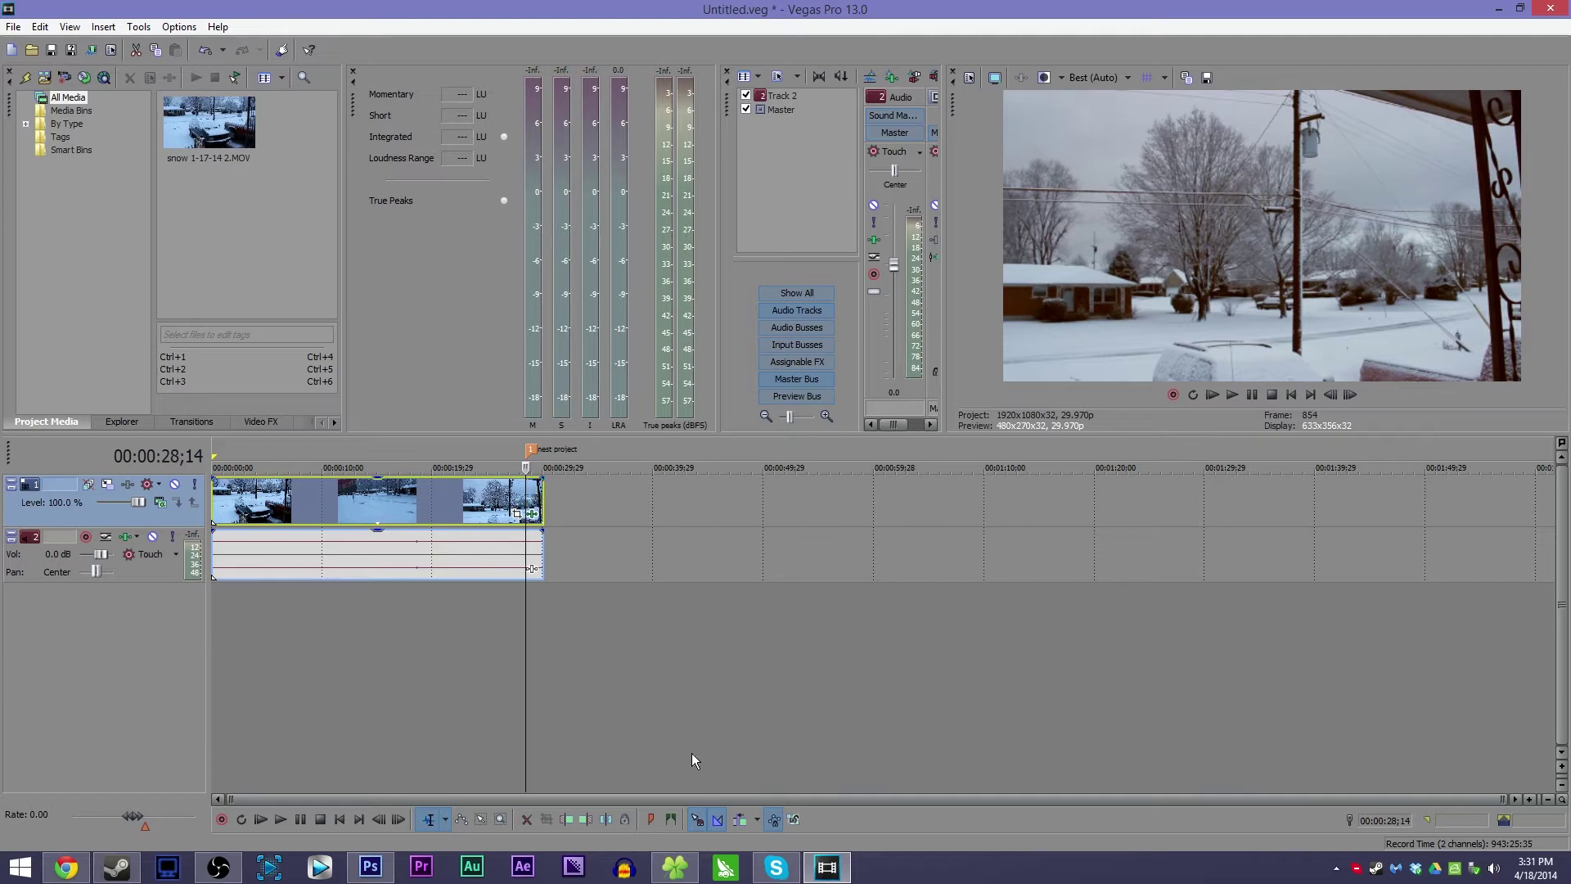
left_click(675, 866)
Drag test.veg from the Vegas Test video folder in Explorer into the Vegas Project Media window.
left_click(440, 131)
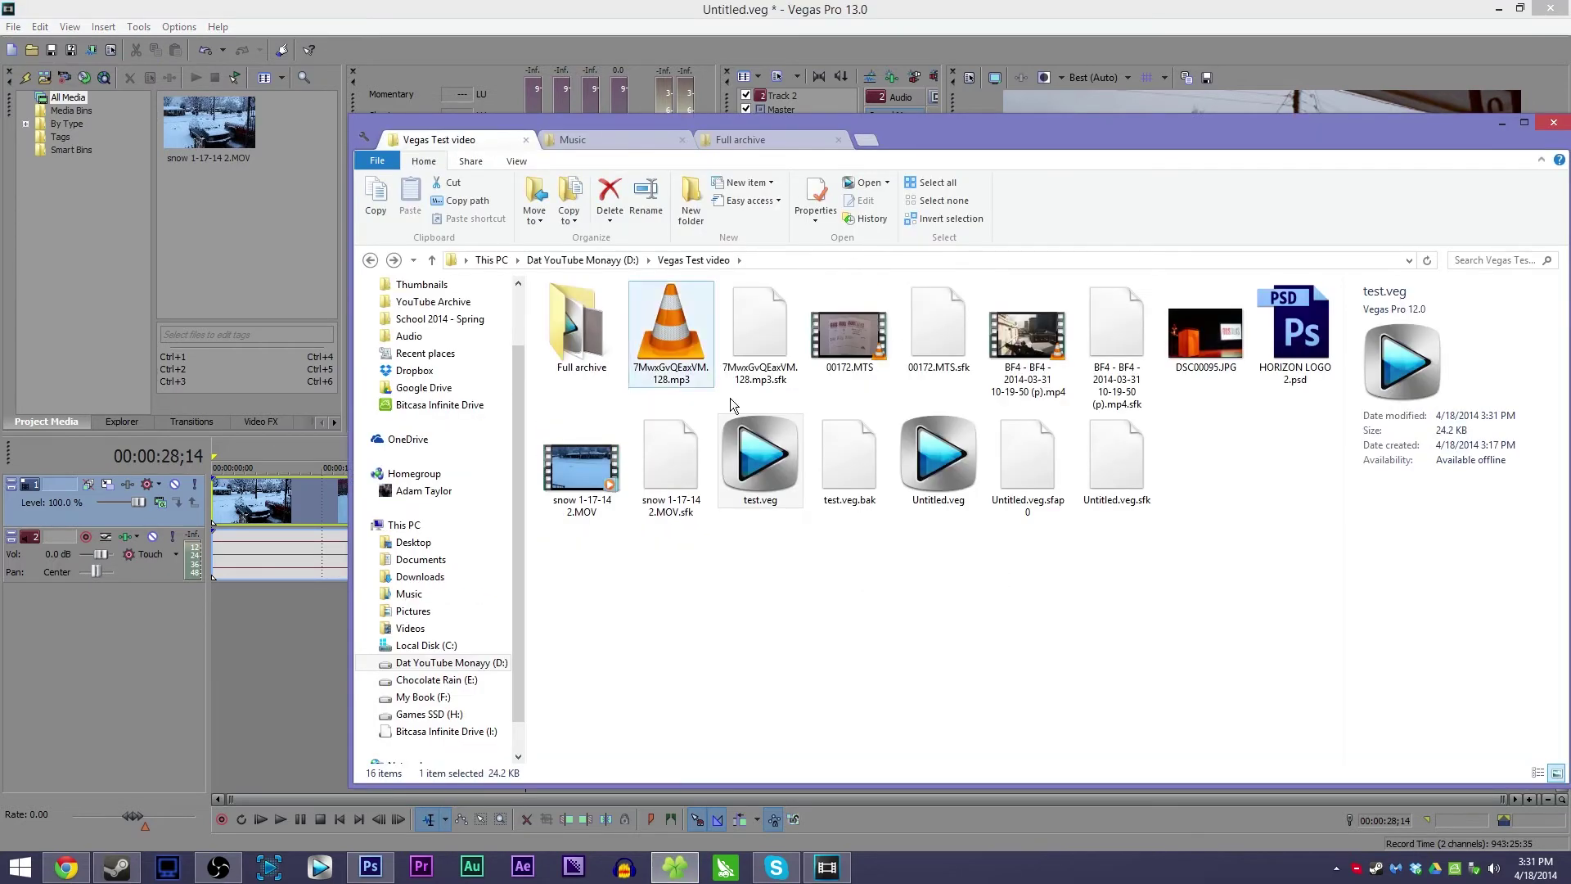
left_click(810, 550)
left_click(771, 446)
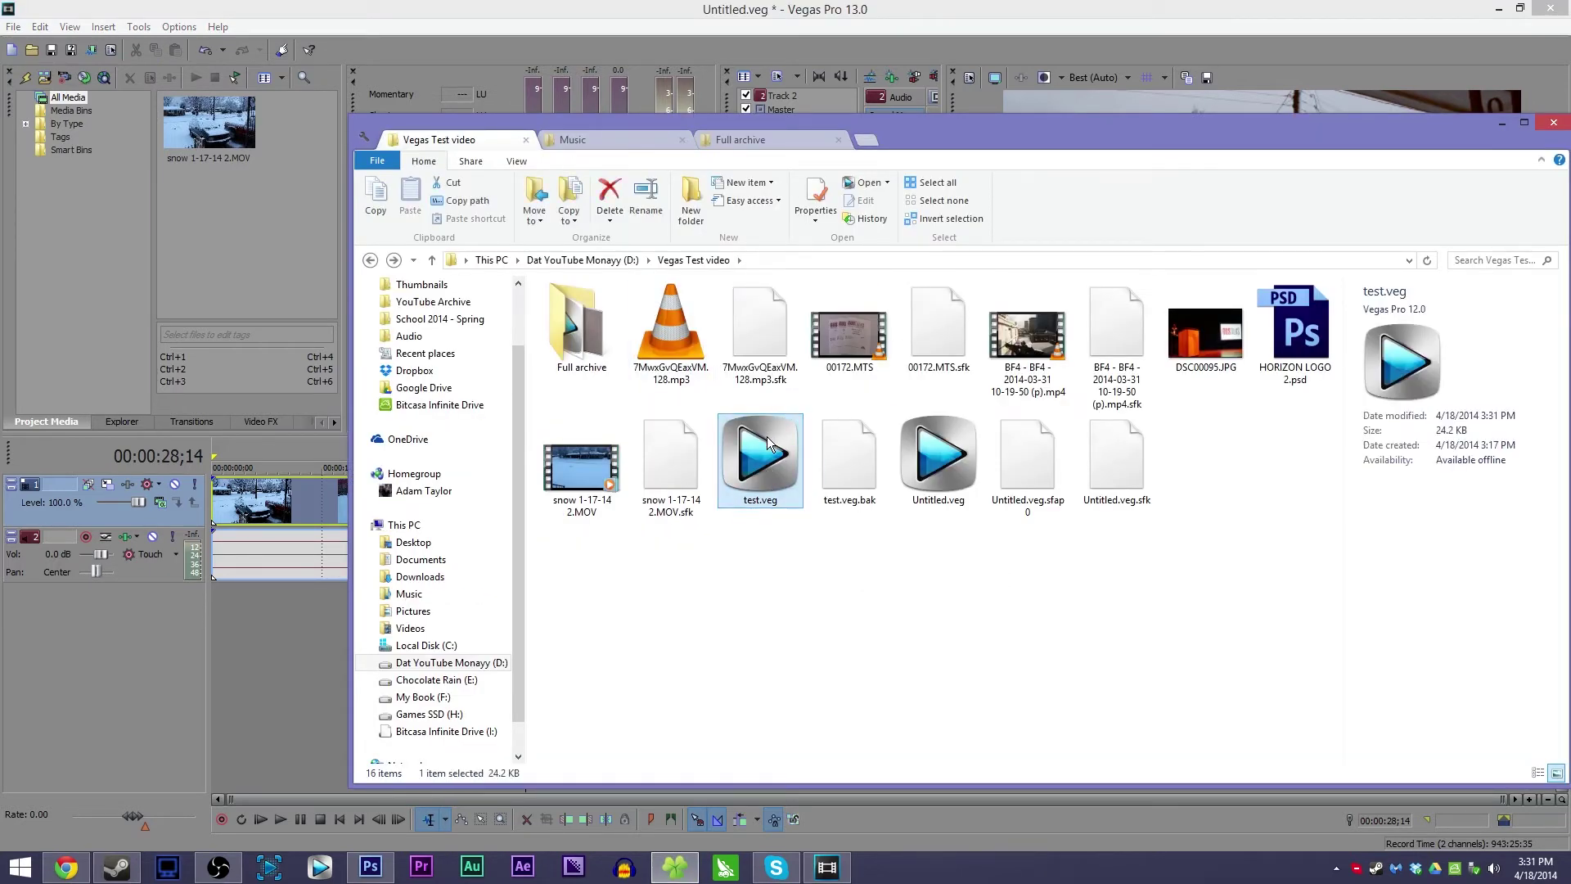
left_click_drag(767, 443, 298, 207)
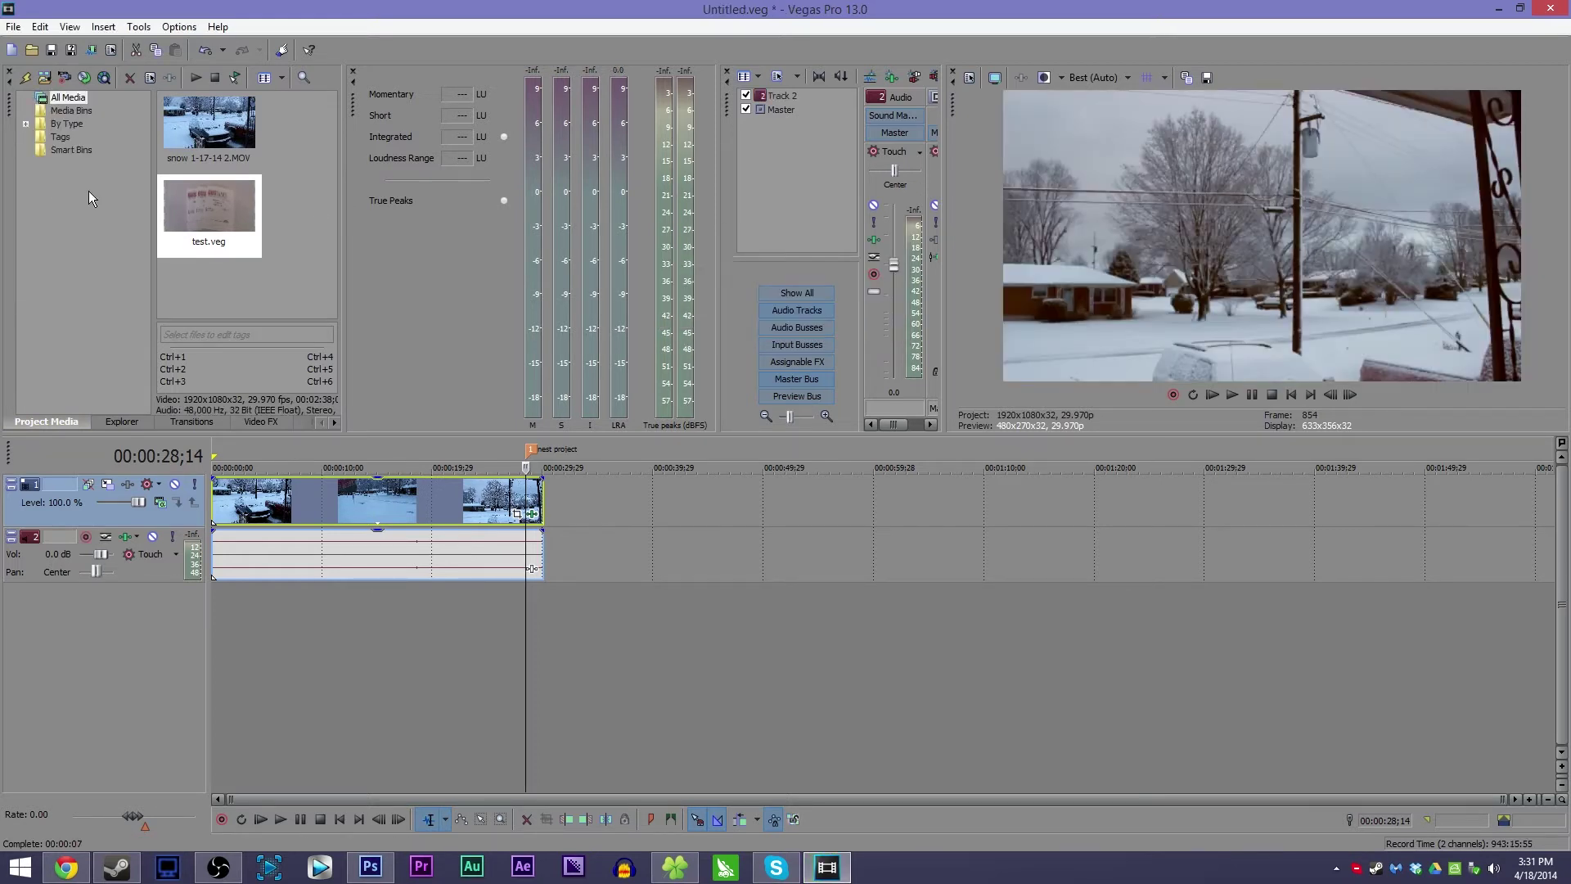
Insert a new video track, drop test.veg on it at the nest project marker, and preview at 00:00:52;04.
right_click(702, 515)
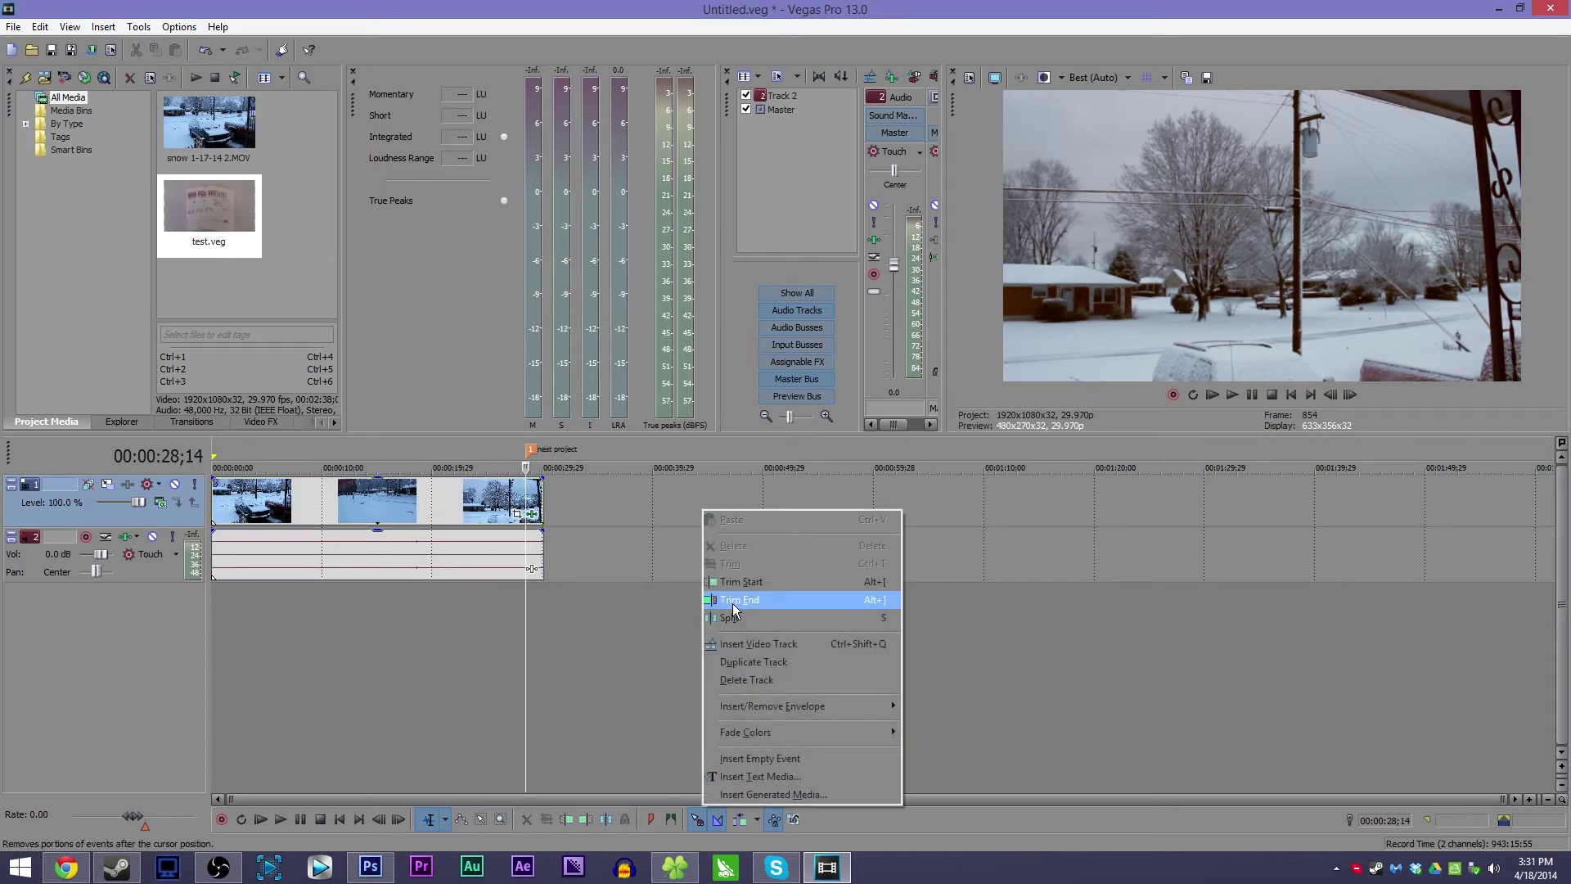
left_click(757, 644)
left_click_drag(207, 226, 534, 495)
scroll(533, 487, "down", 2)
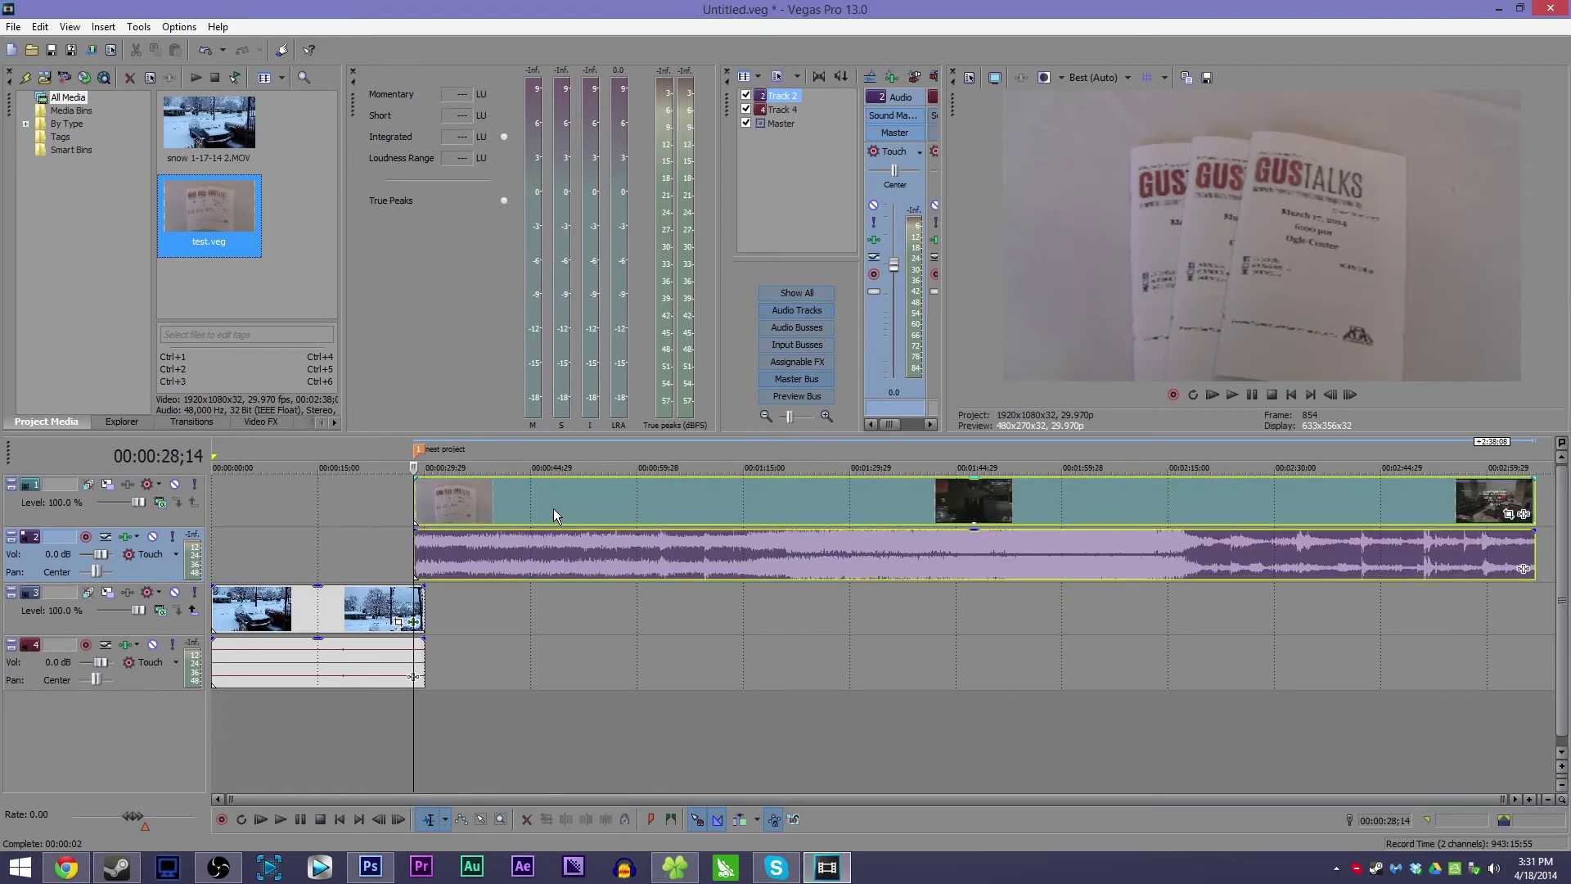
left_click(583, 509)
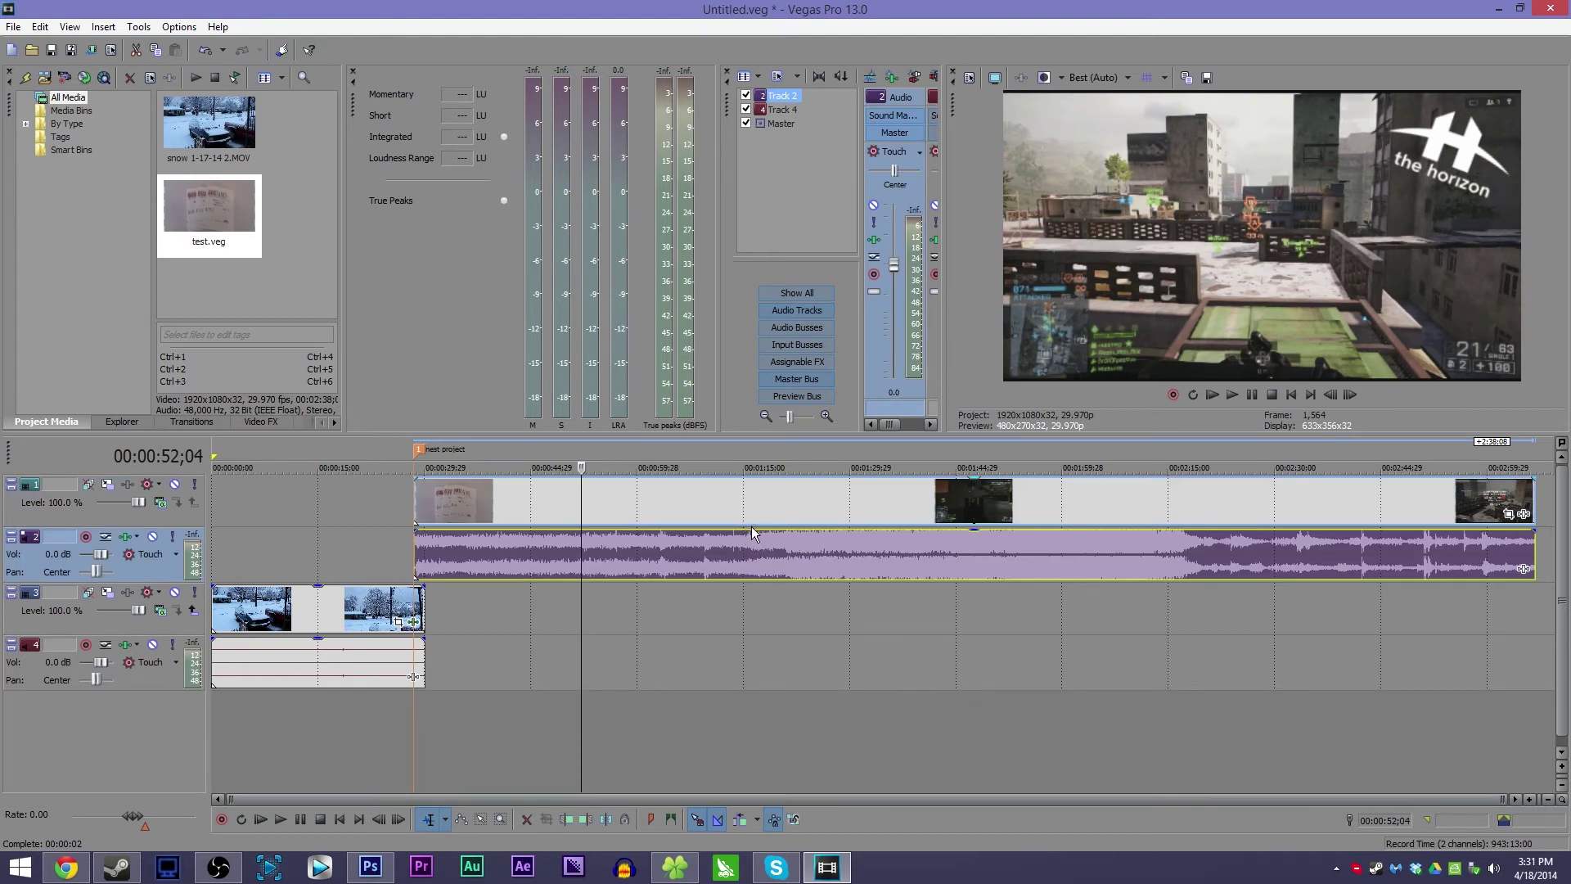
Scrub through the nested project, select 0 to 00:01:08;28 on the timeline, and choose File > Render As.
left_click(752, 527)
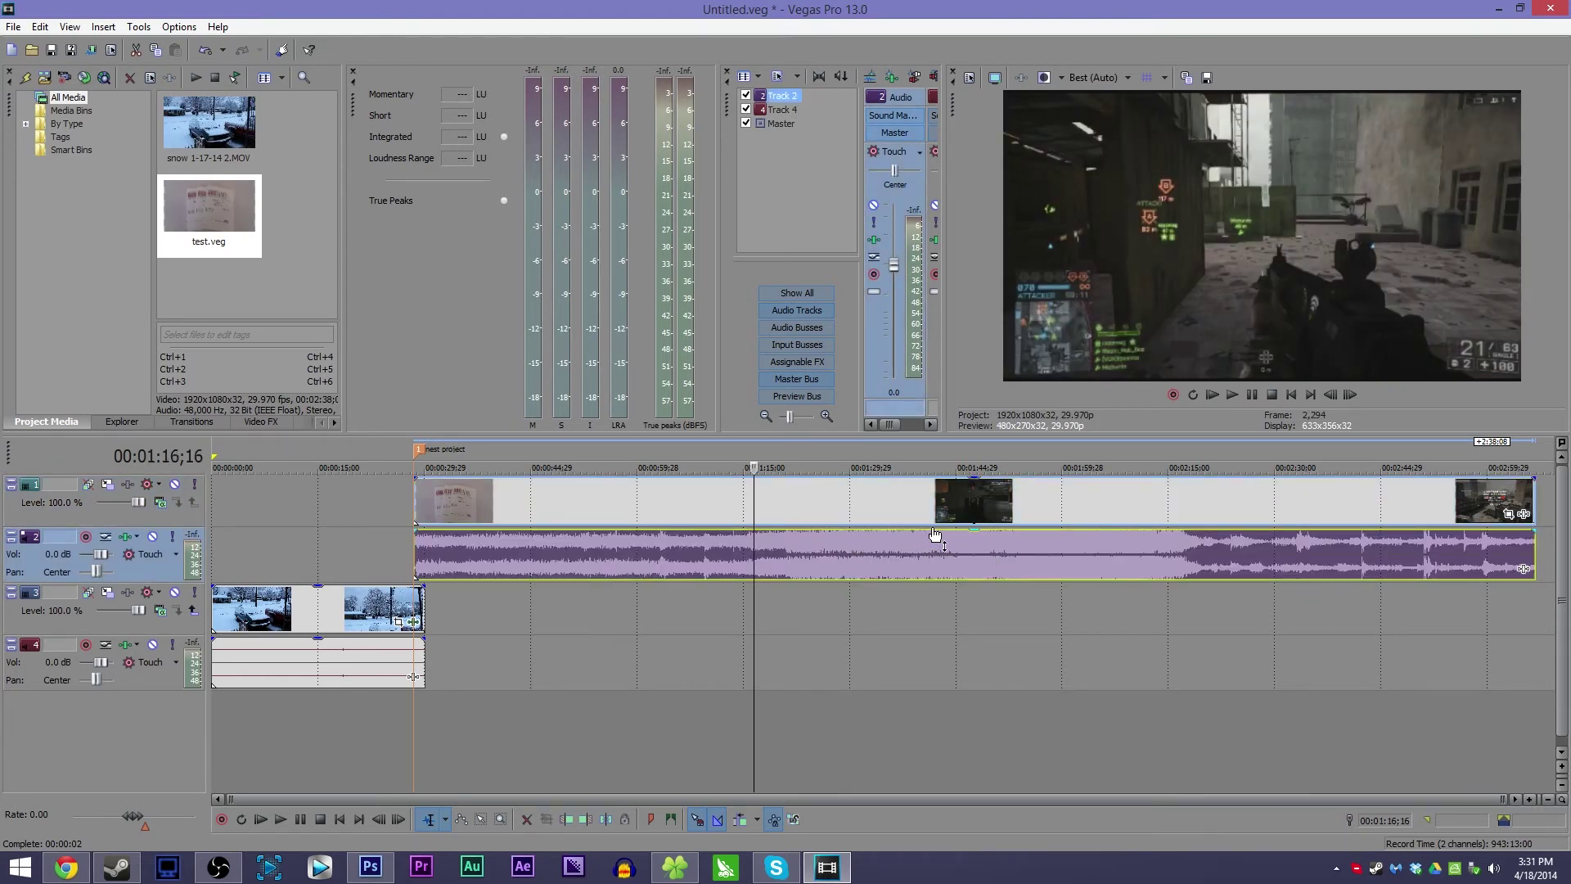
left_click_drag(969, 517, 457, 529)
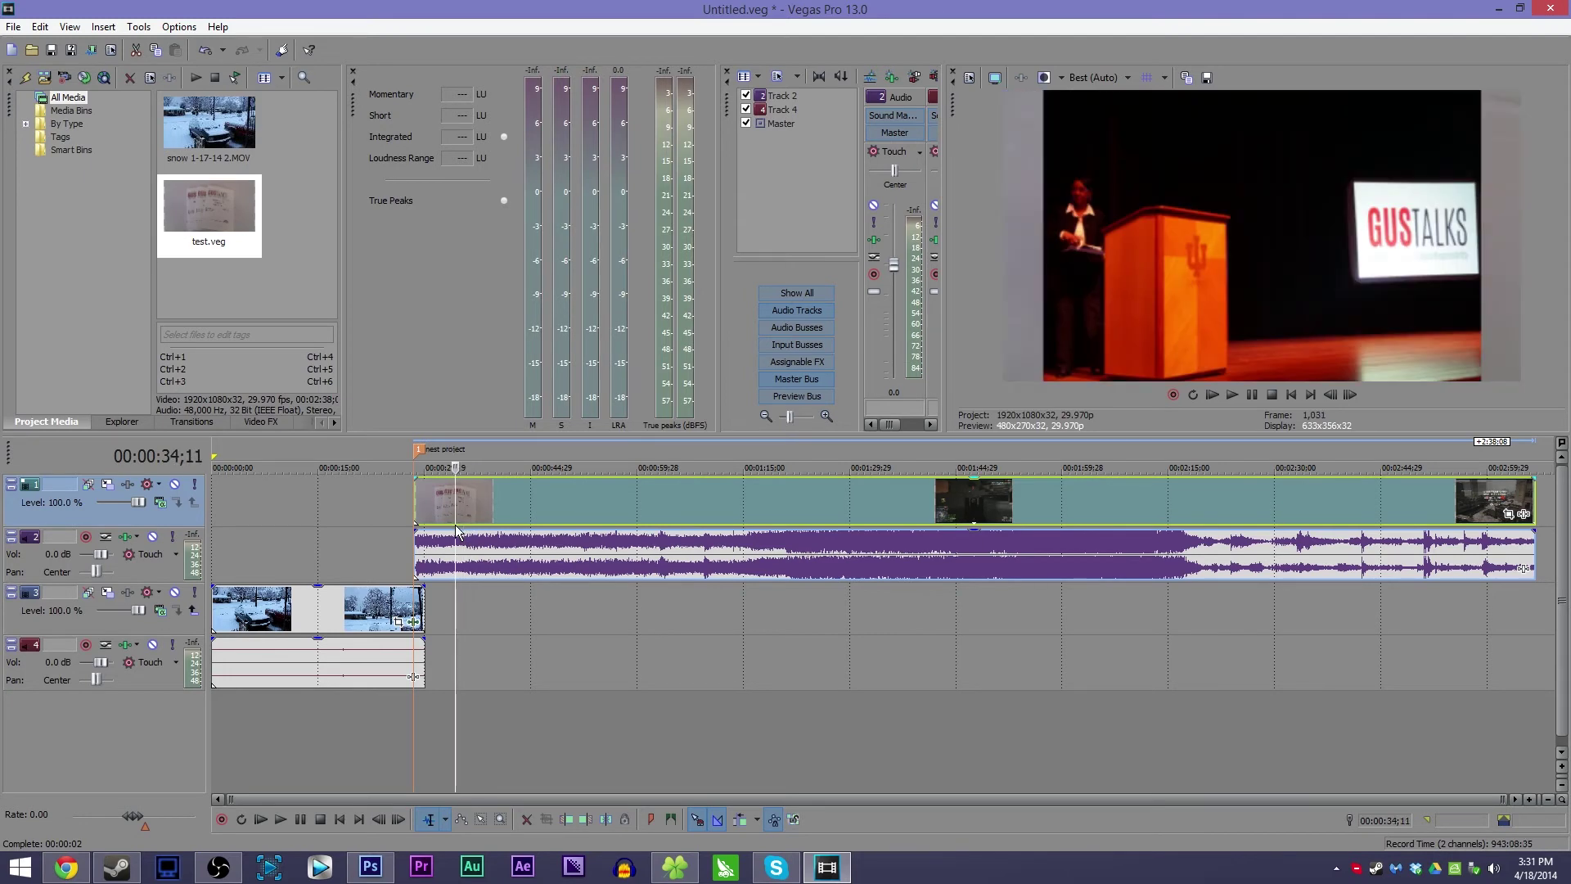
left_click_drag(699, 455, 215, 448)
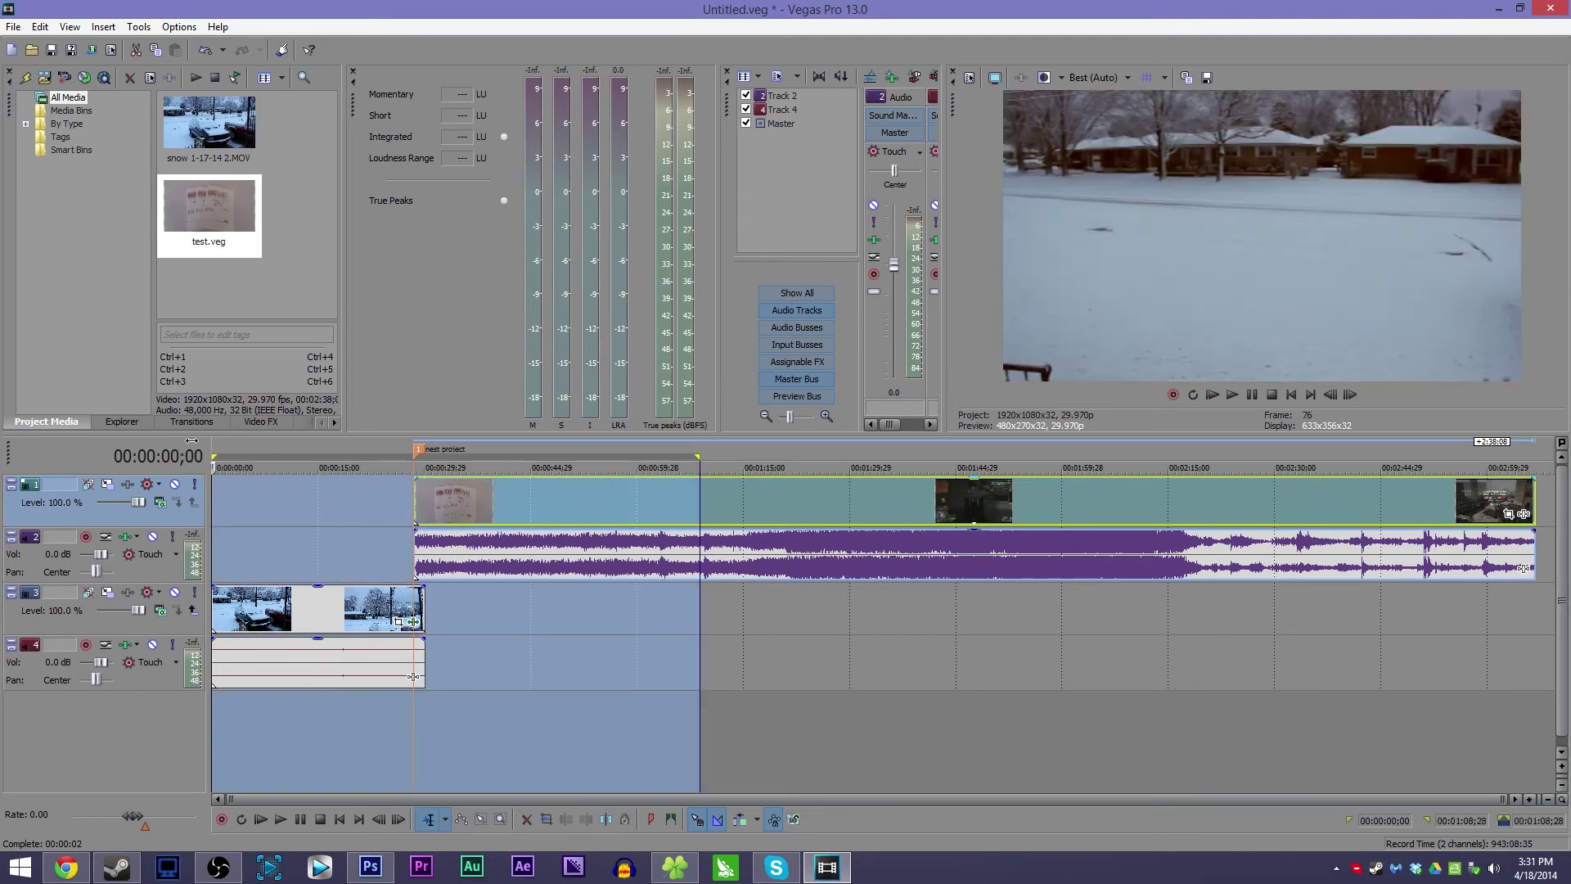
left_click(13, 27)
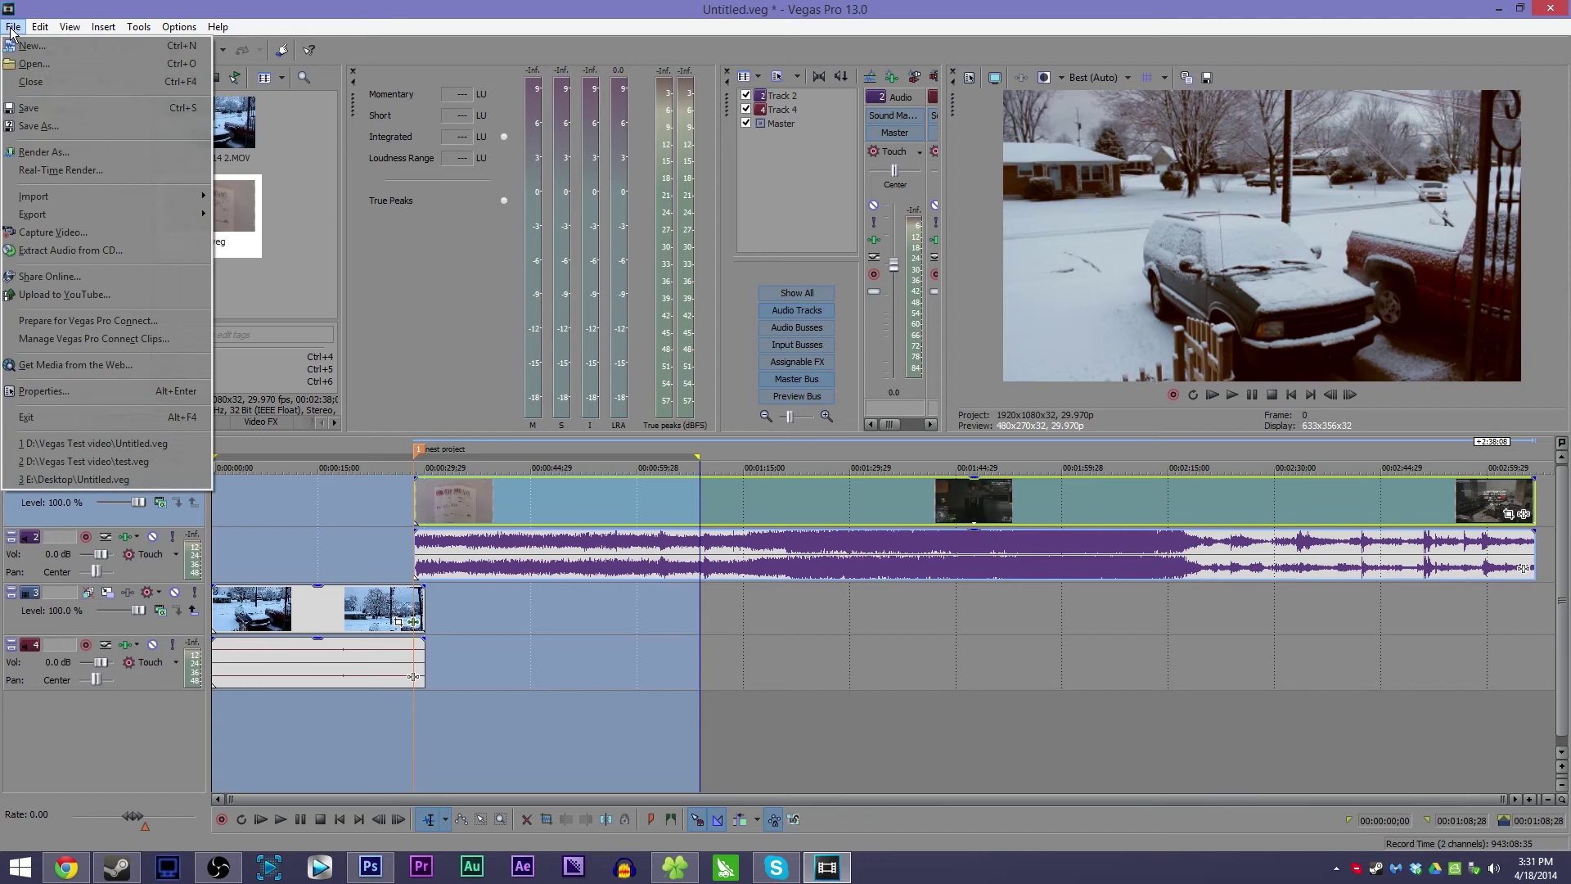
left_click(66, 147)
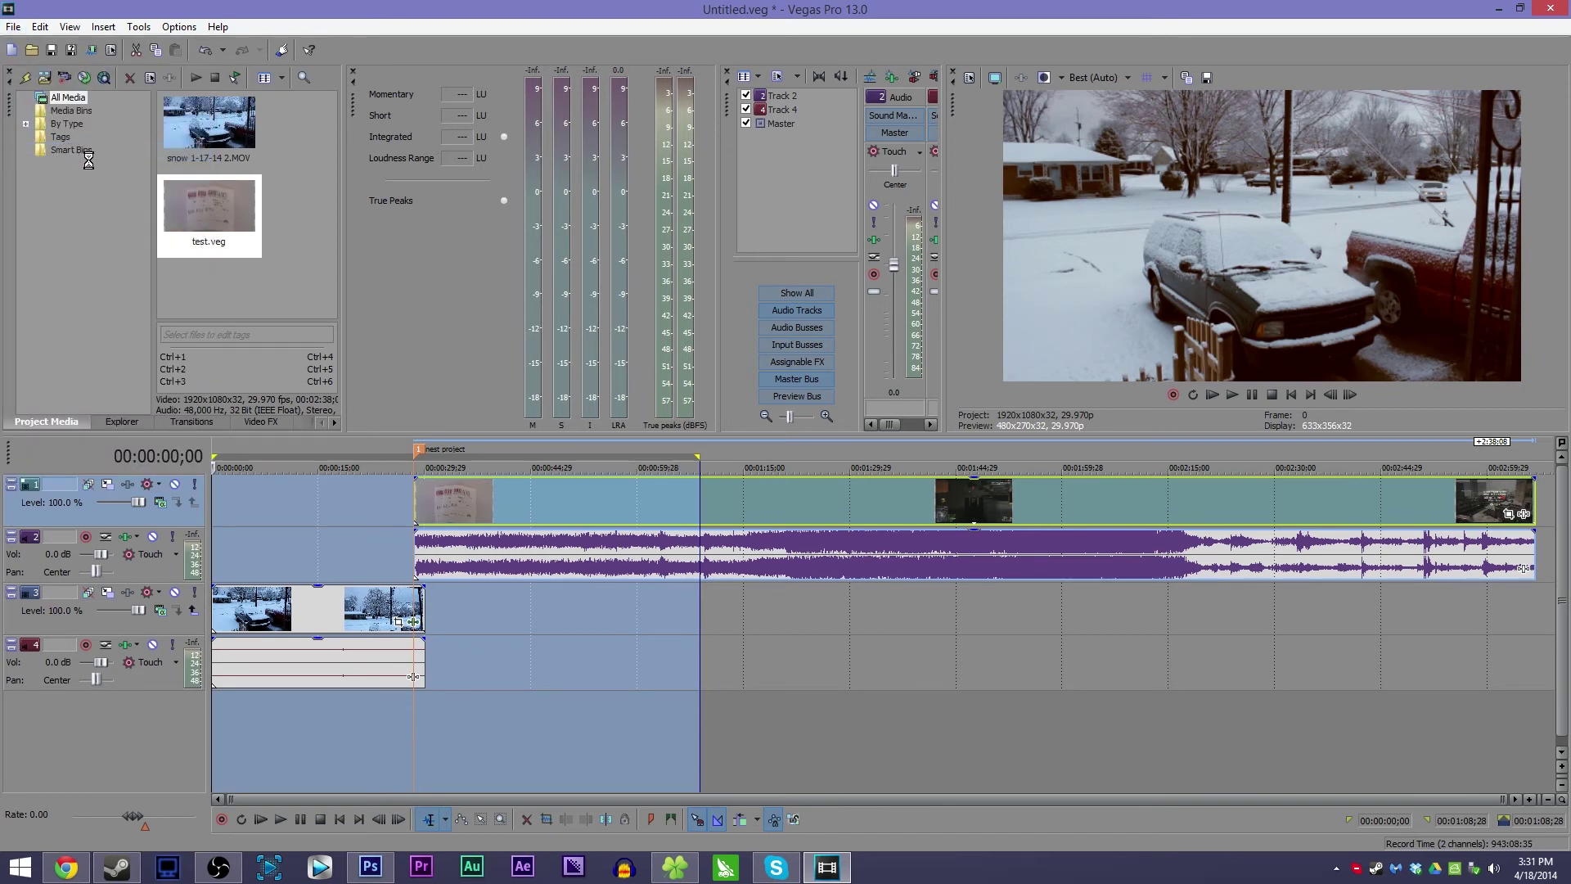